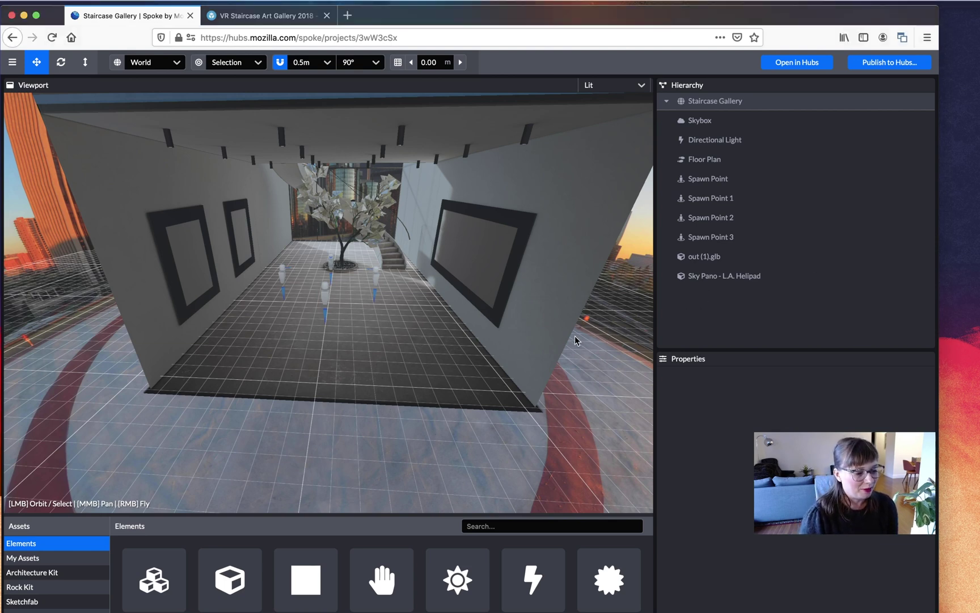
# Step: Orbit the Spoke viewport to look at the gallery from a couple of different angles
pyautogui.moveTo(577, 359); pyautogui.dragTo(553, 361)
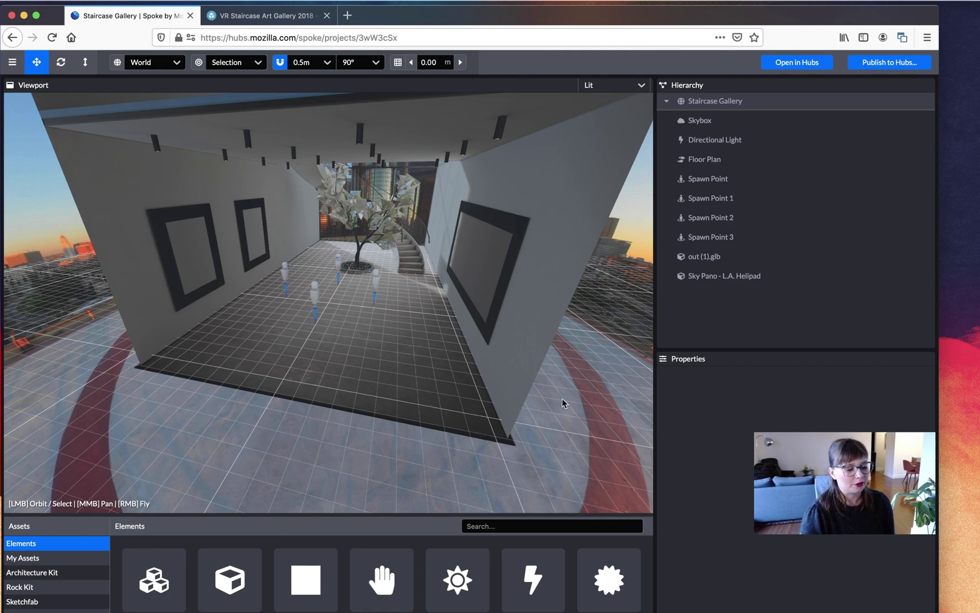
pyautogui.moveTo(556, 427); pyautogui.dragTo(517, 469)
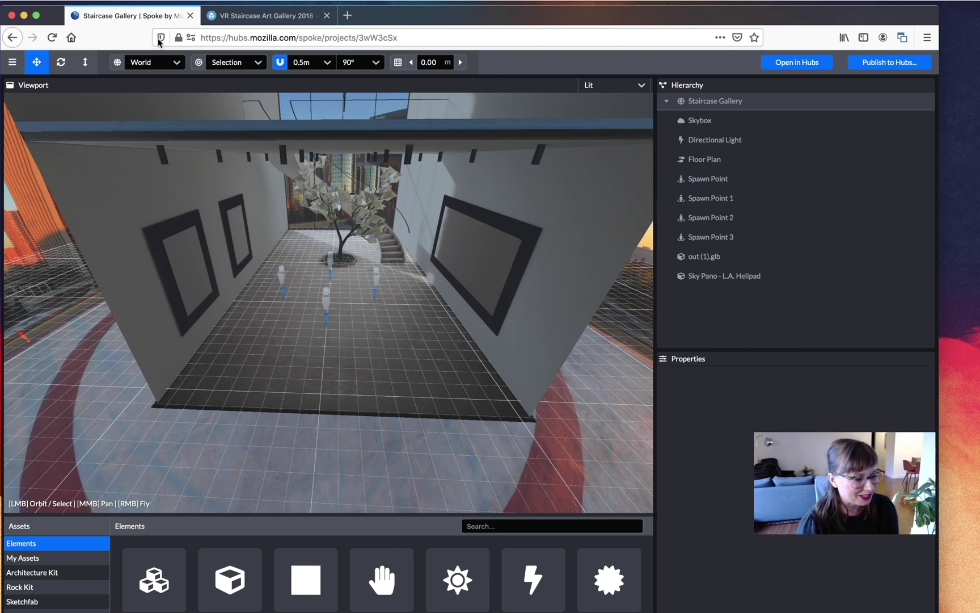
pyautogui.click(191, 17)
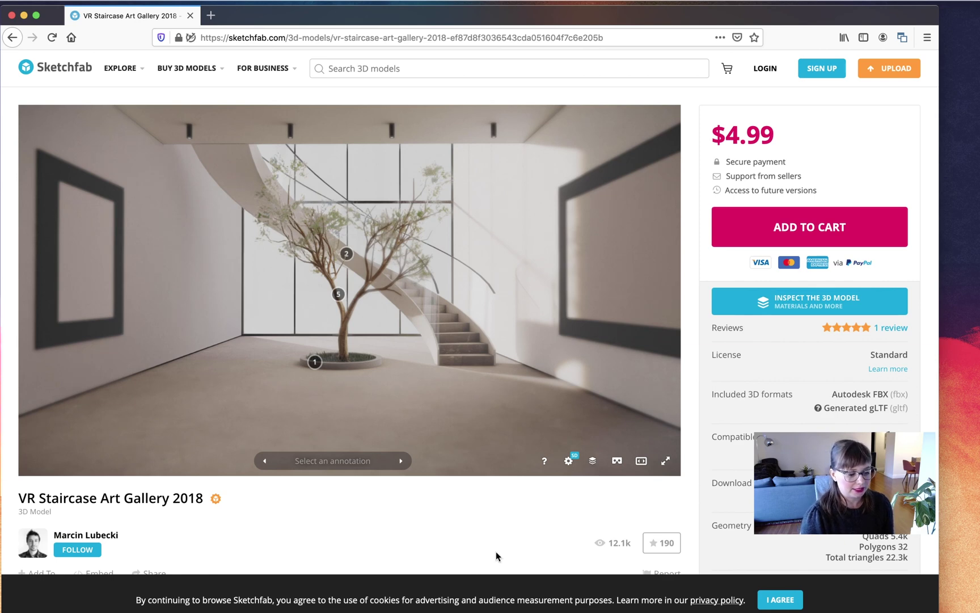
pyautogui.scroll(-3, 497, 547)
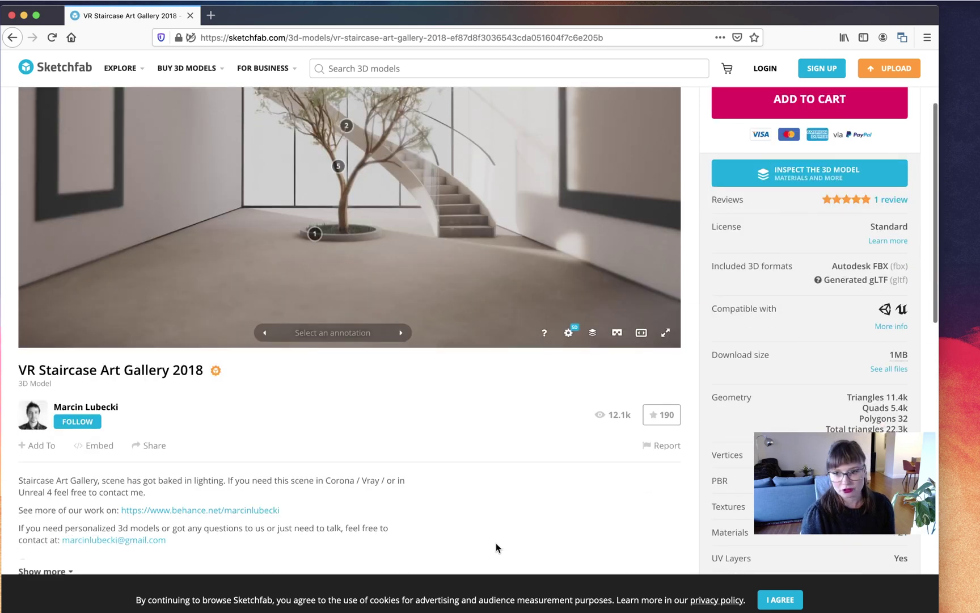
pyautogui.scroll(-2, 497, 548)
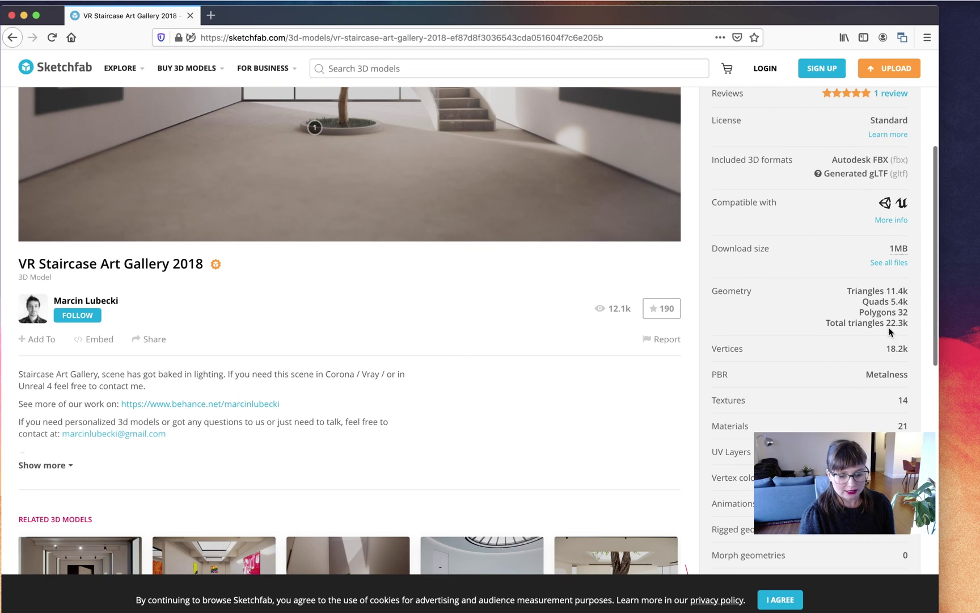
pyautogui.moveTo(879, 323); pyautogui.dragTo(916, 333)
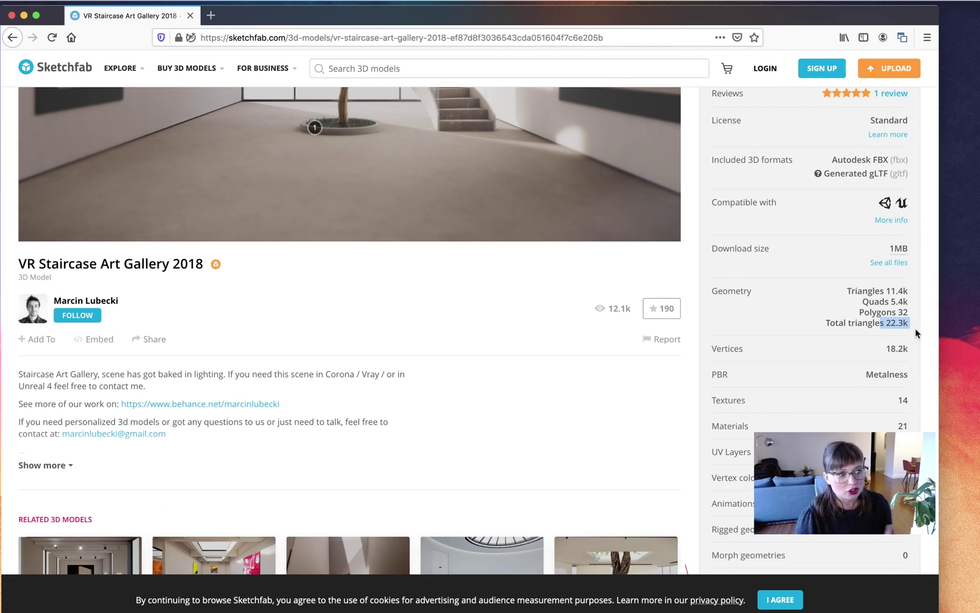
pyautogui.scroll(3, 554, 269)
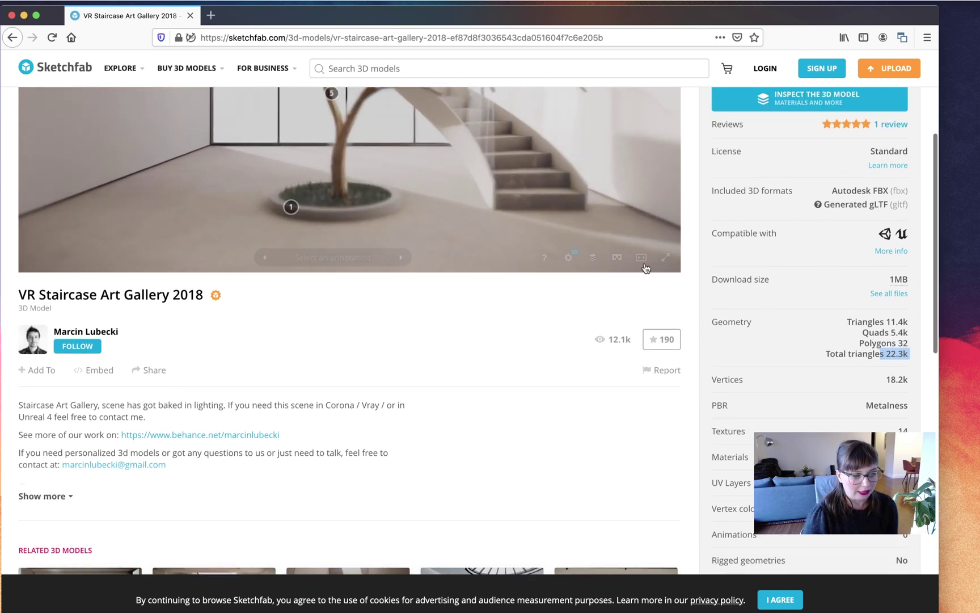
pyautogui.scroll(5, 691, 239)
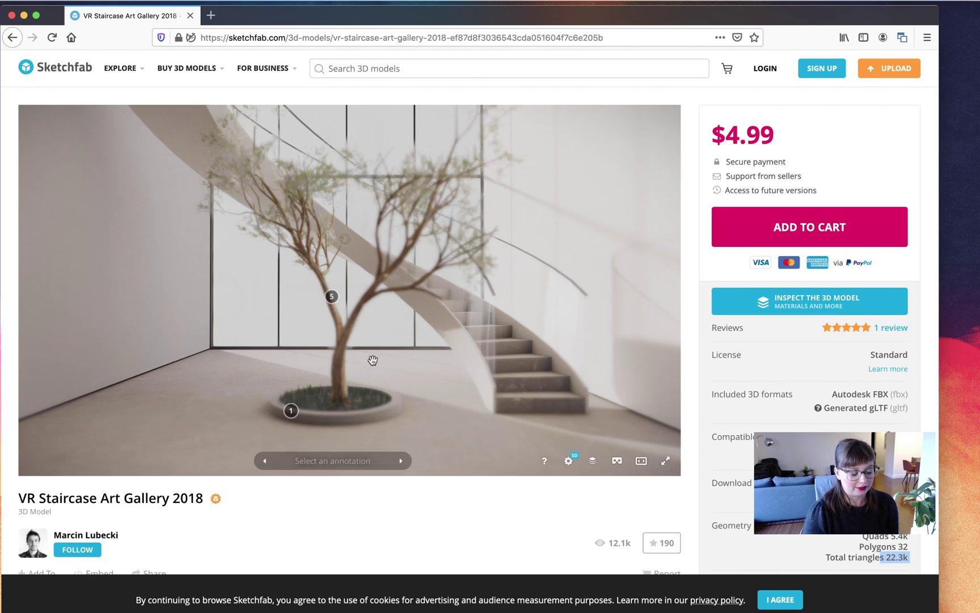
# Step: Orbit and zoom around the tree in the Sketchfab staircase gallery viewer, scrolling the page
pyautogui.moveTo(373, 359); pyautogui.dragTo(408, 357)
pyautogui.doubleClick(313, 359)
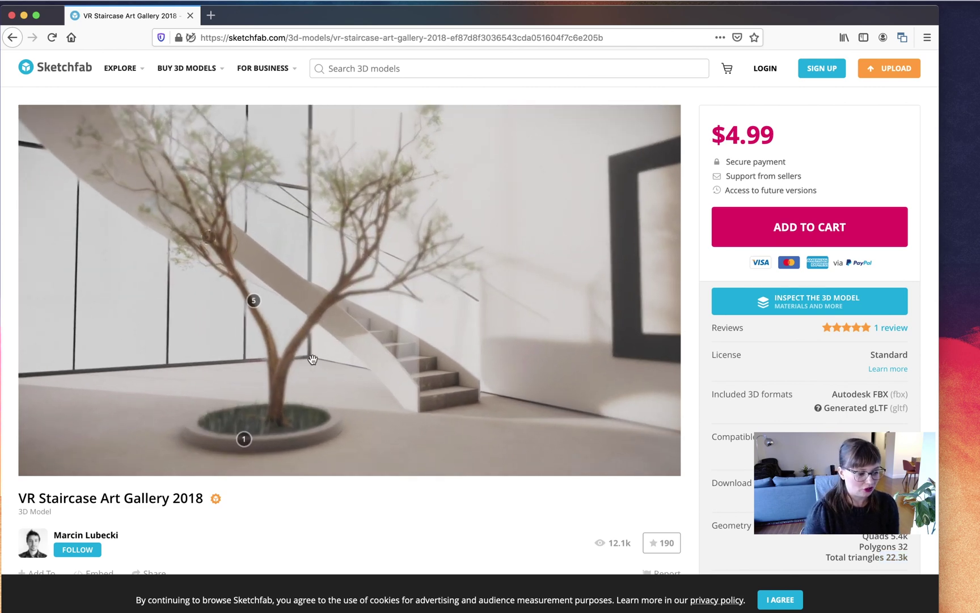
pyautogui.scroll(4, 288, 385)
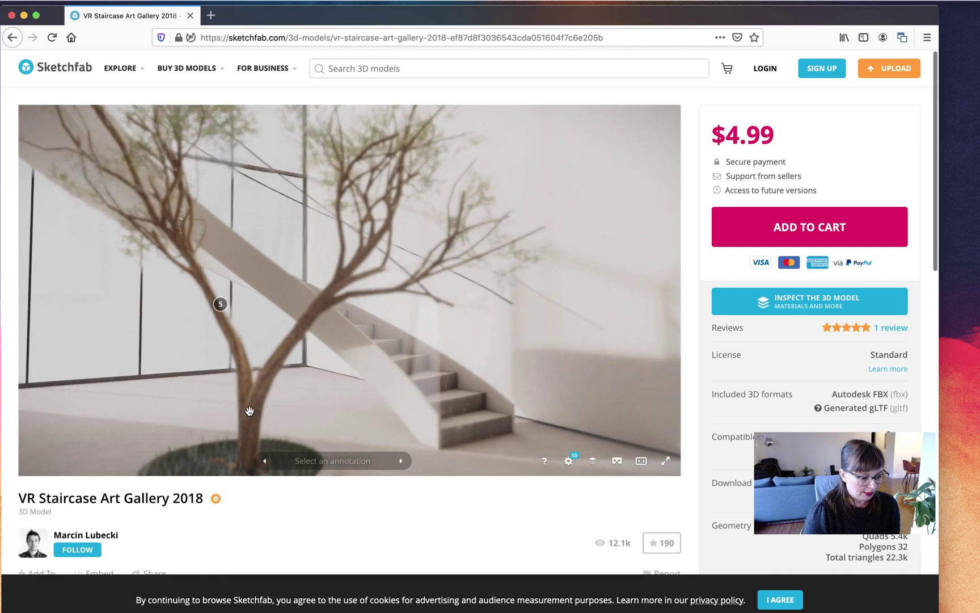
pyautogui.scroll(4, 289, 385)
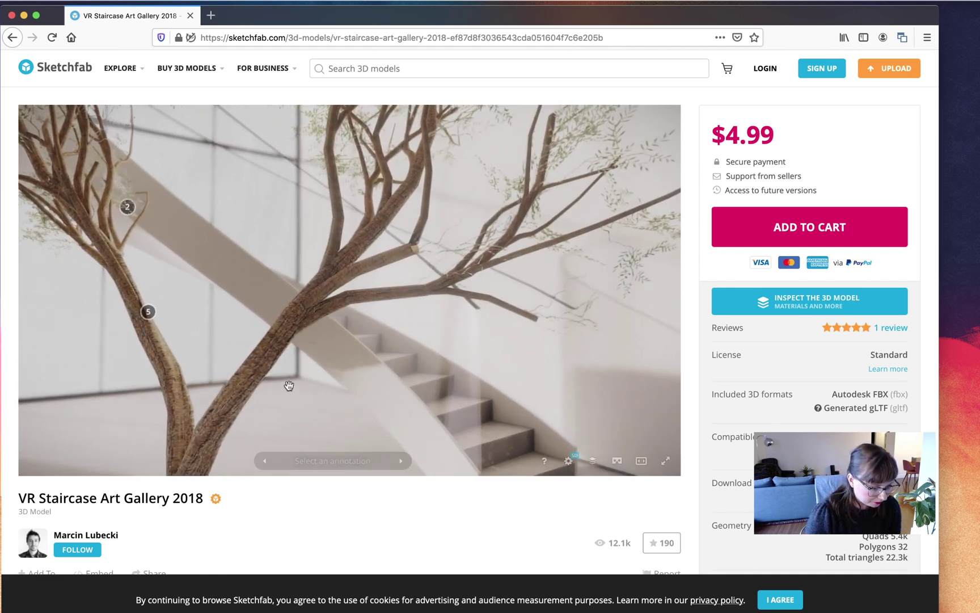
pyautogui.moveTo(289, 385); pyautogui.dragTo(185, 427)
pyautogui.scroll(2, 261, 438)
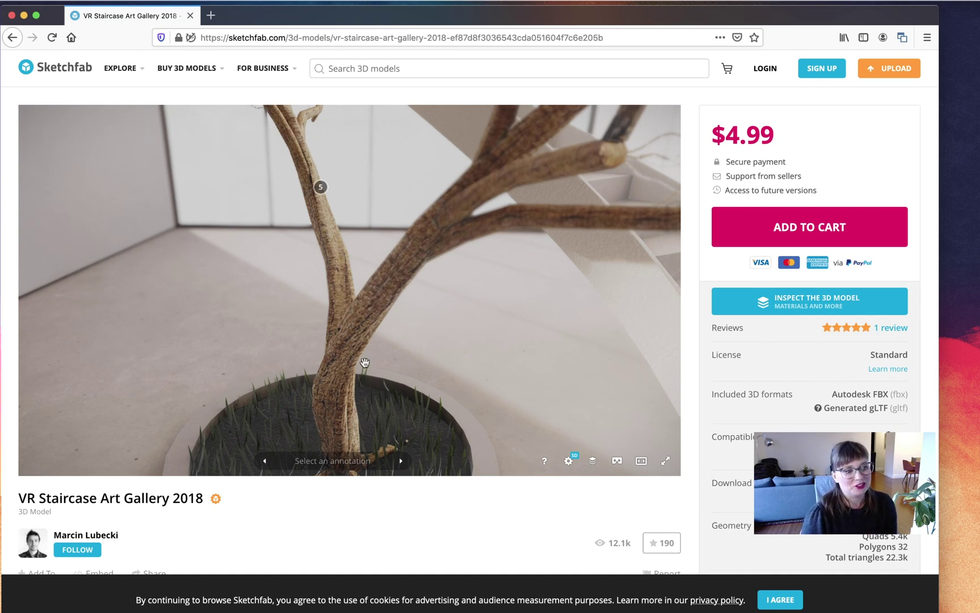
pyautogui.scroll(-5, 365, 362)
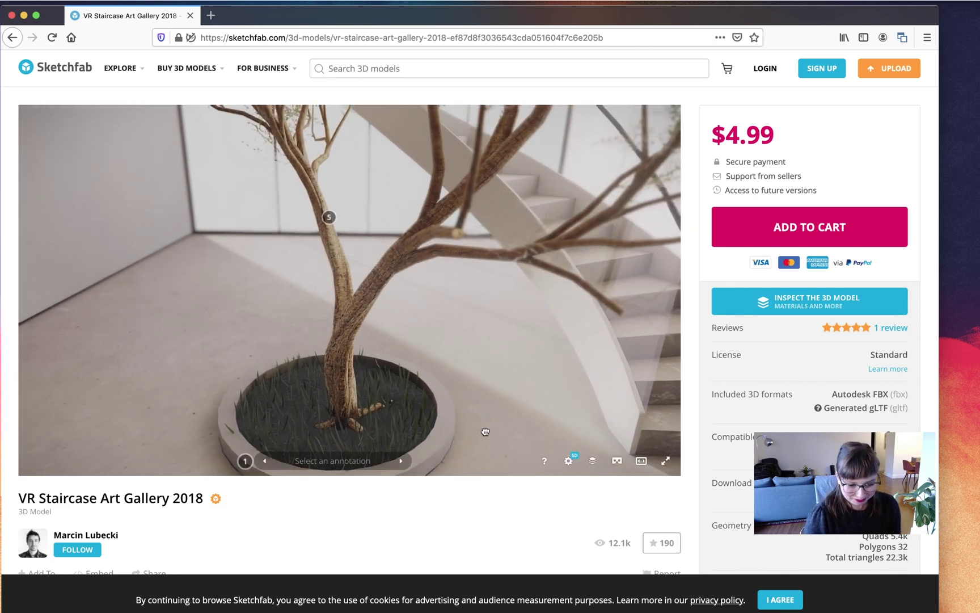
pyautogui.doubleClick(481, 412)
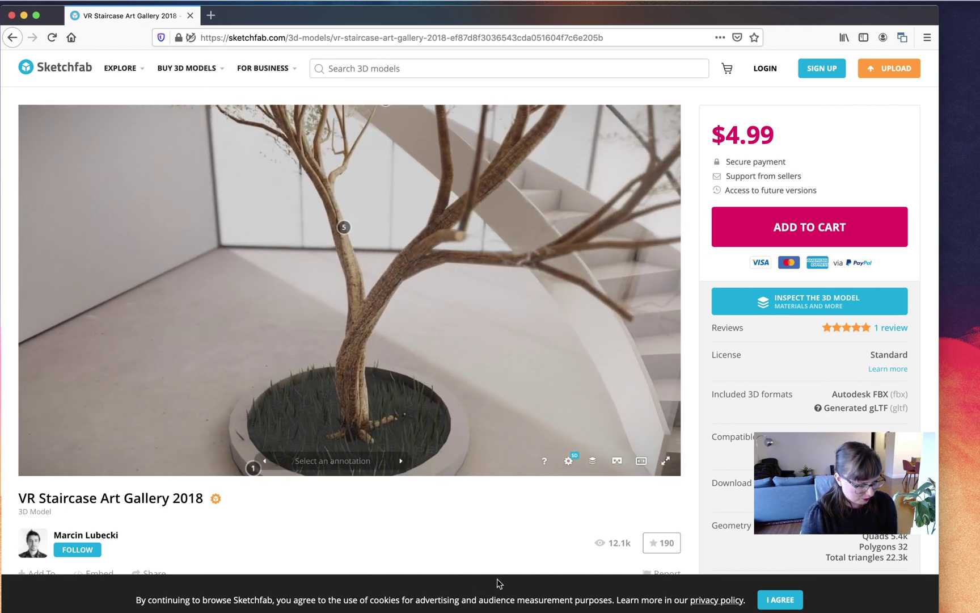
pyautogui.scroll(-2, 498, 583)
pyautogui.scroll(-4, 498, 582)
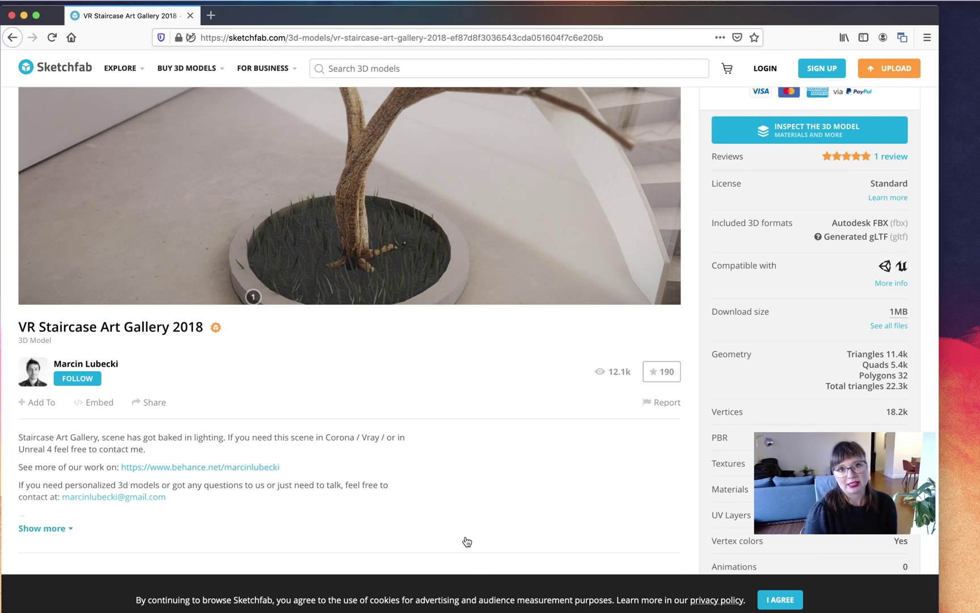
pyautogui.scroll(6, 467, 542)
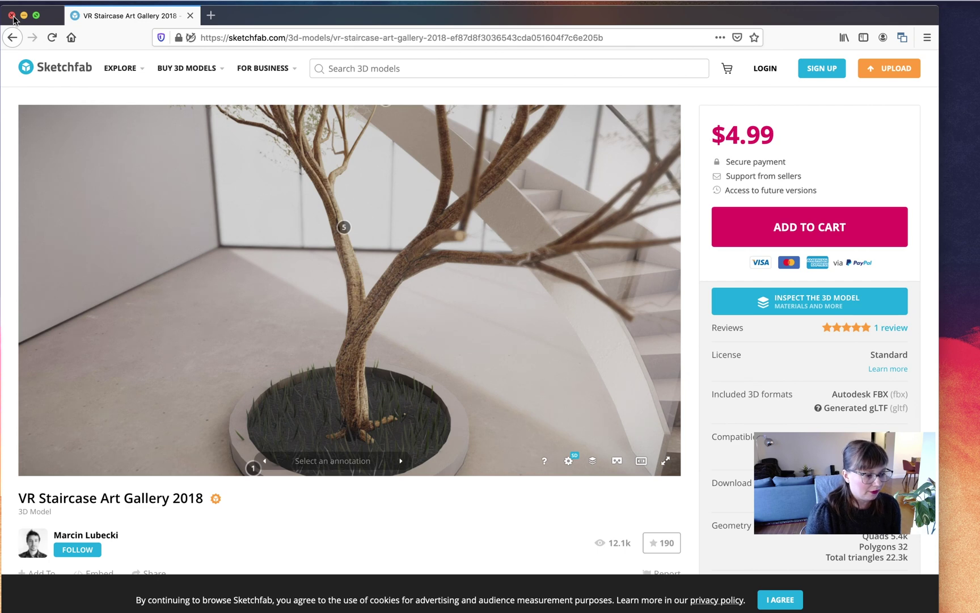
# Step: Close the browser and move the downloaded .glb file higher on the desktop
pyautogui.click(12, 16)
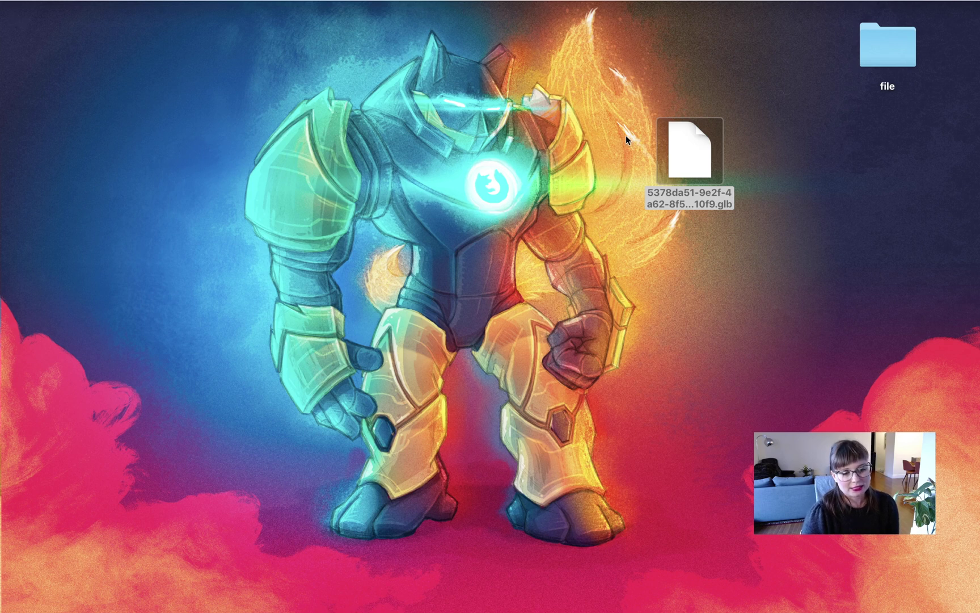
pyautogui.moveTo(685, 161); pyautogui.dragTo(664, 119)
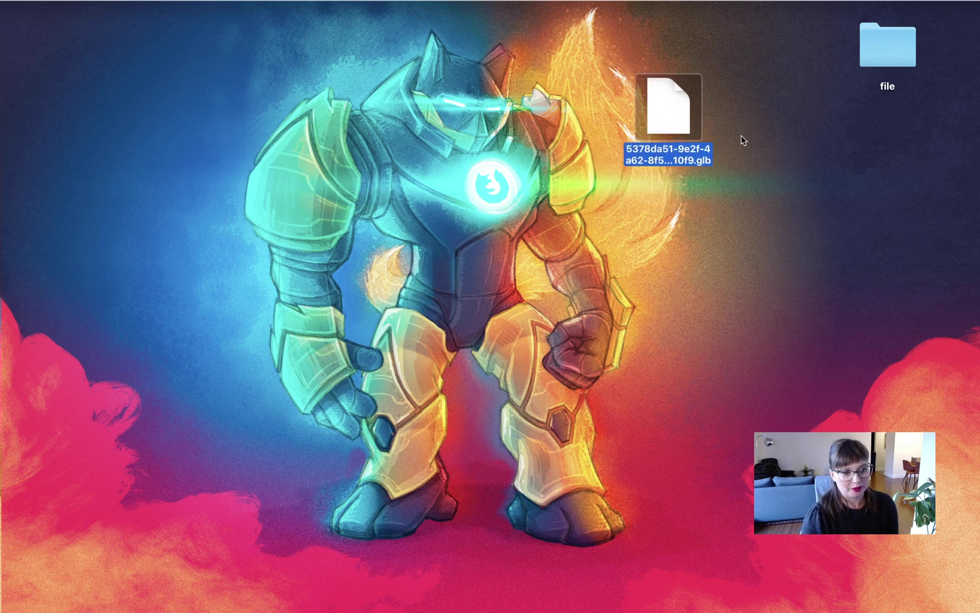
pyautogui.moveTo(679, 117); pyautogui.dragTo(666, 83)
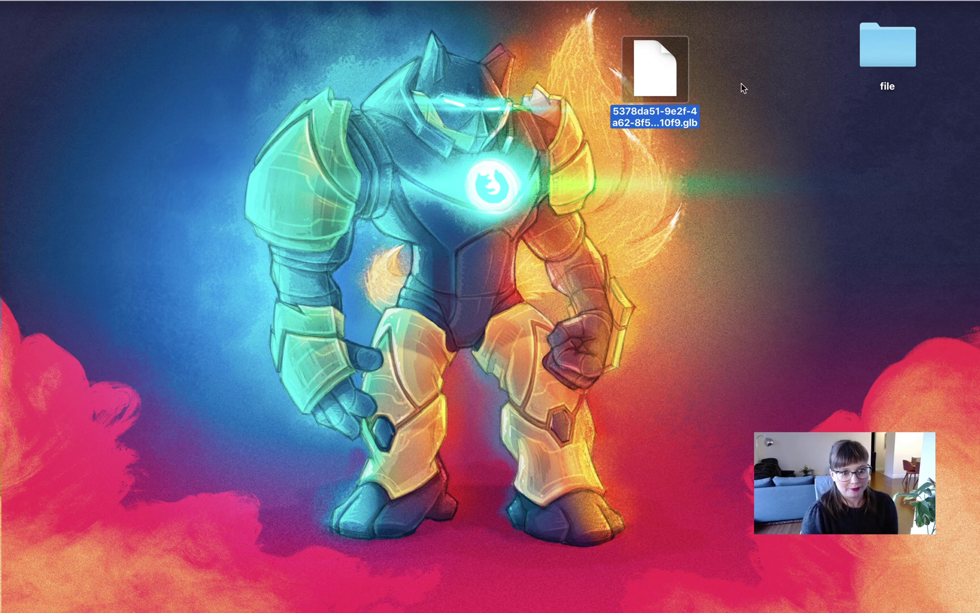
# Step: Launch Blender through Spotlight search
pyautogui.press('super+space')
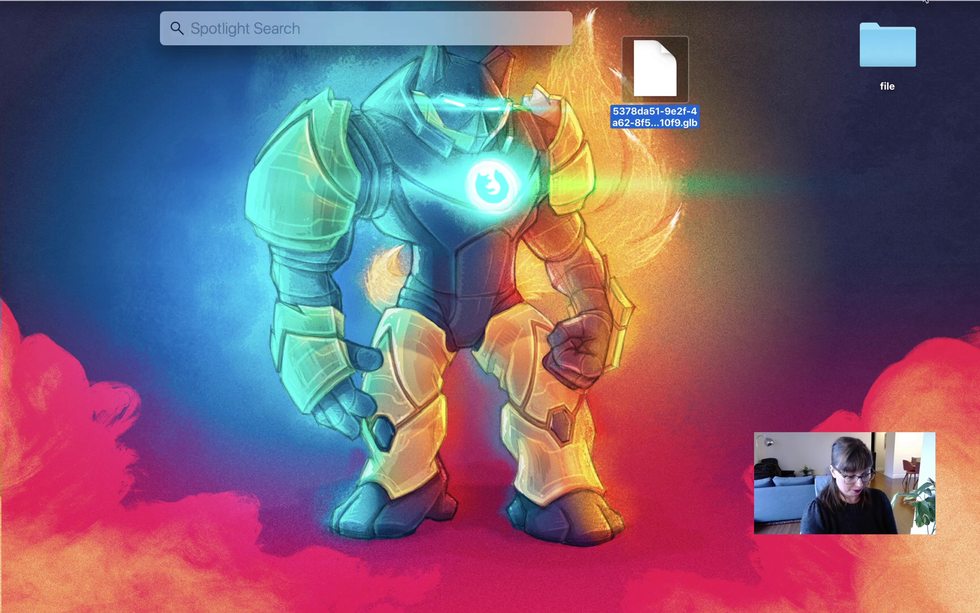
pyautogui.write('blenderend')
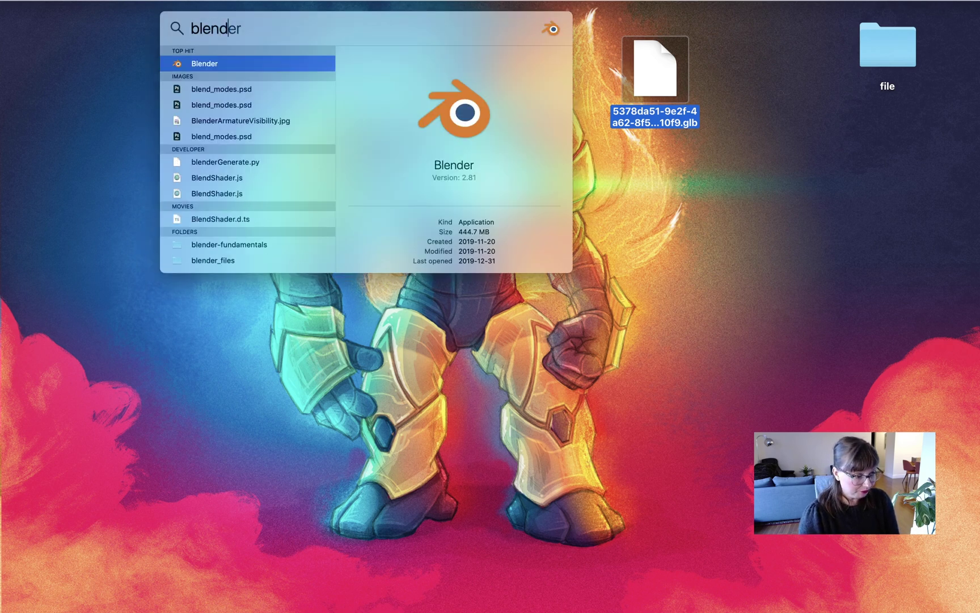
pyautogui.press('Return')
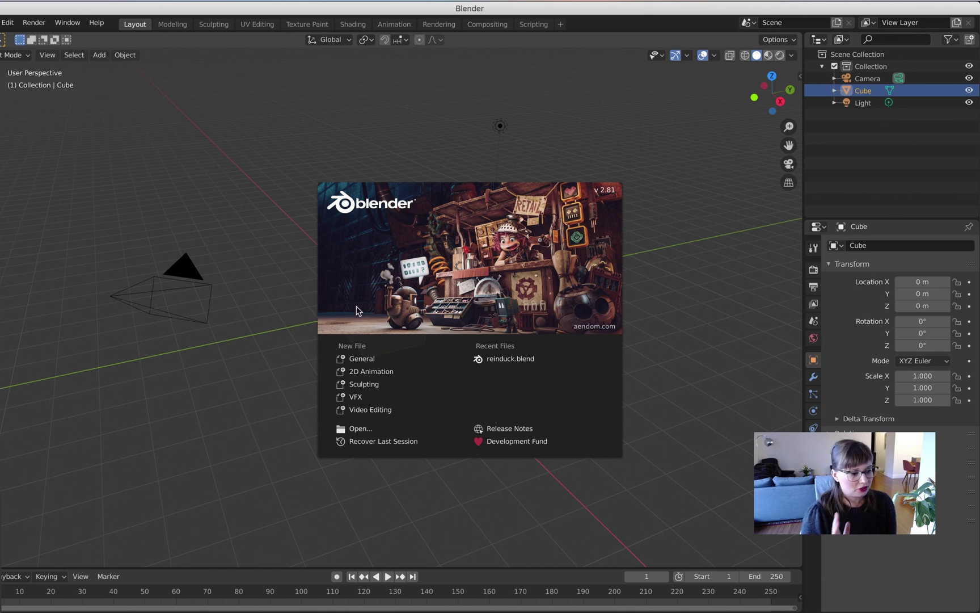
# Step: Start a General scene and delete the default Cube from the Outliner
pyautogui.click(358, 359)
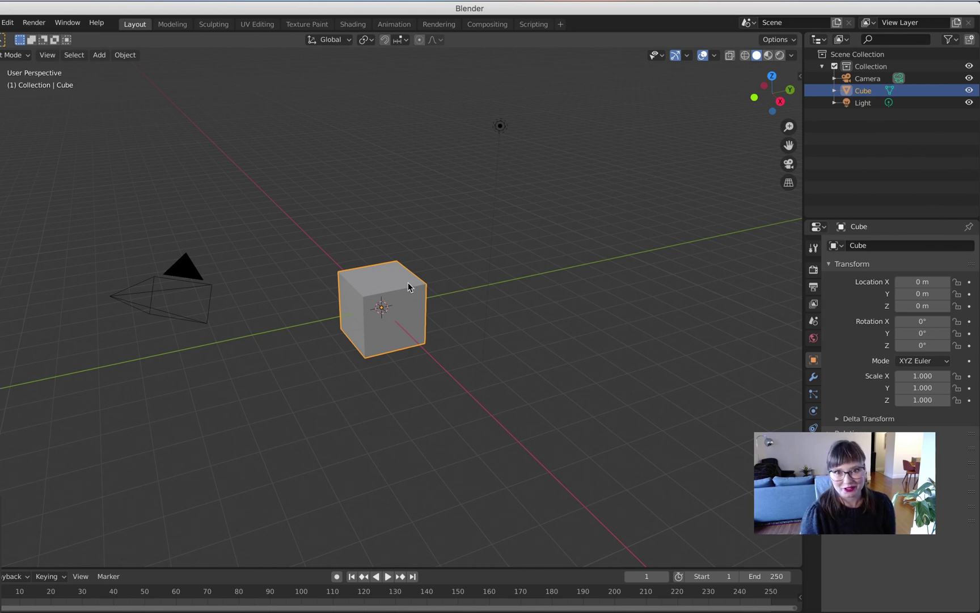
pyautogui.rightClick(864, 94)
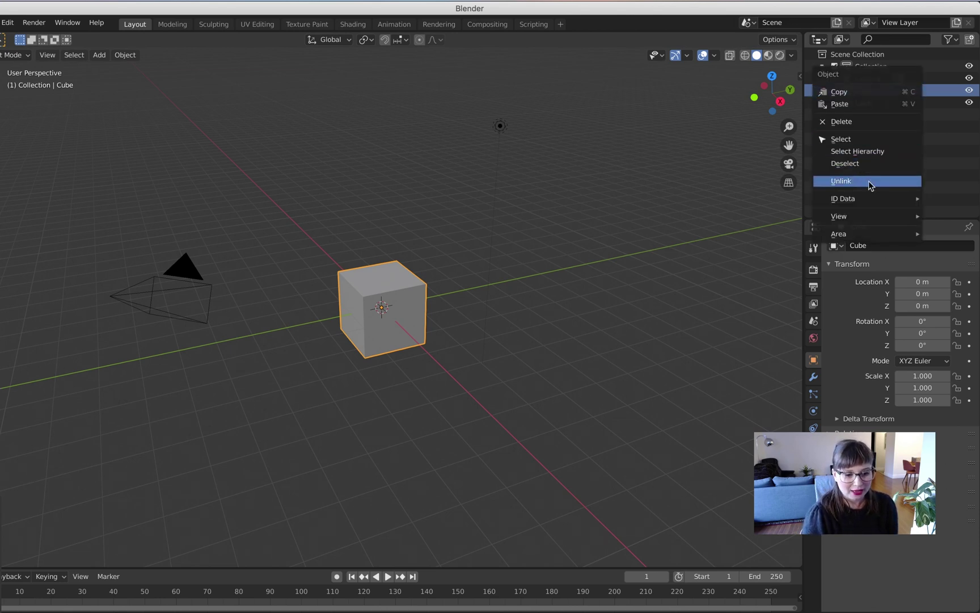
pyautogui.click(862, 123)
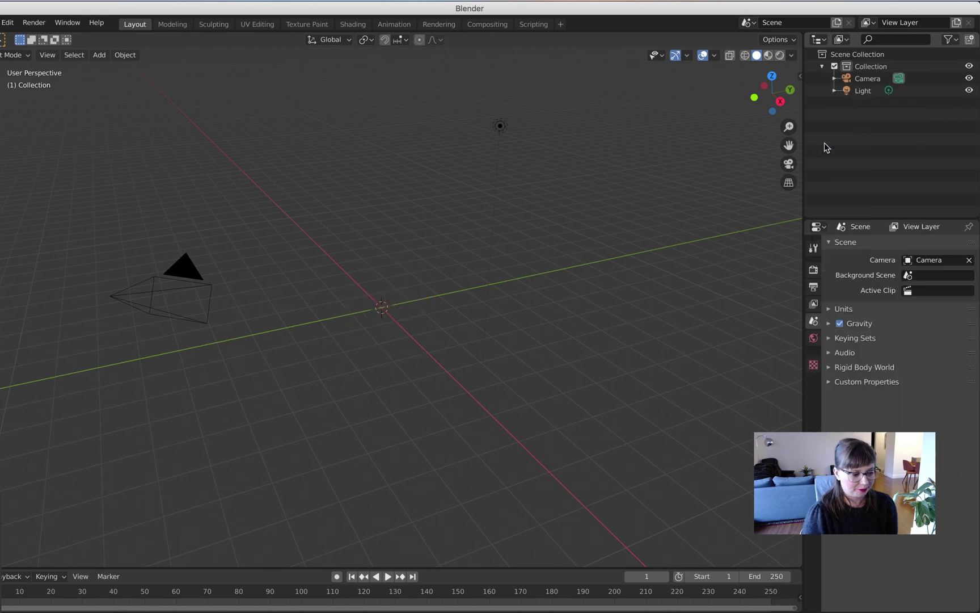
# Step: Import the .glb file from the Desktop as a glTF 2.0 model
pyautogui.click(1, 22)
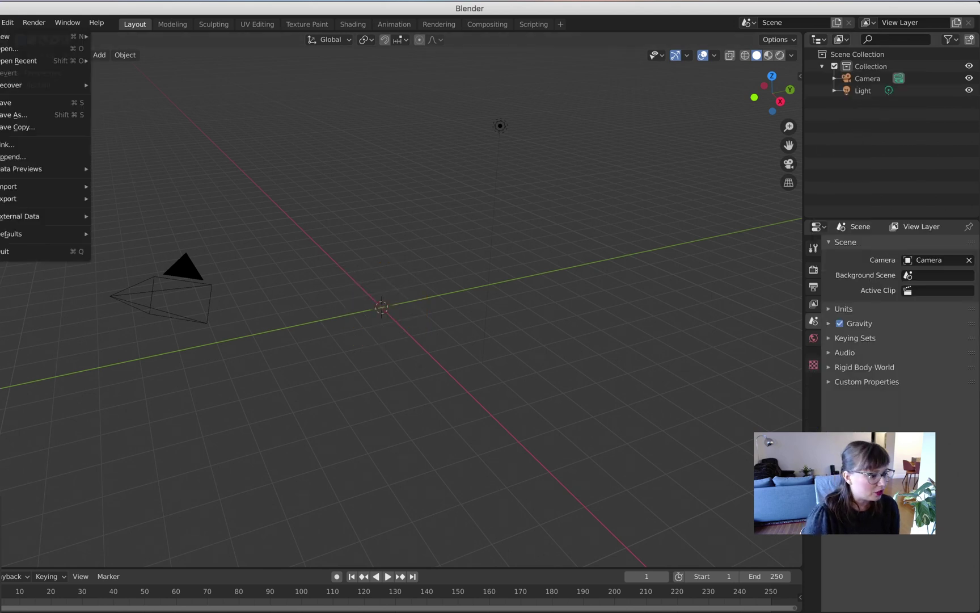
pyautogui.moveTo(31, 190)
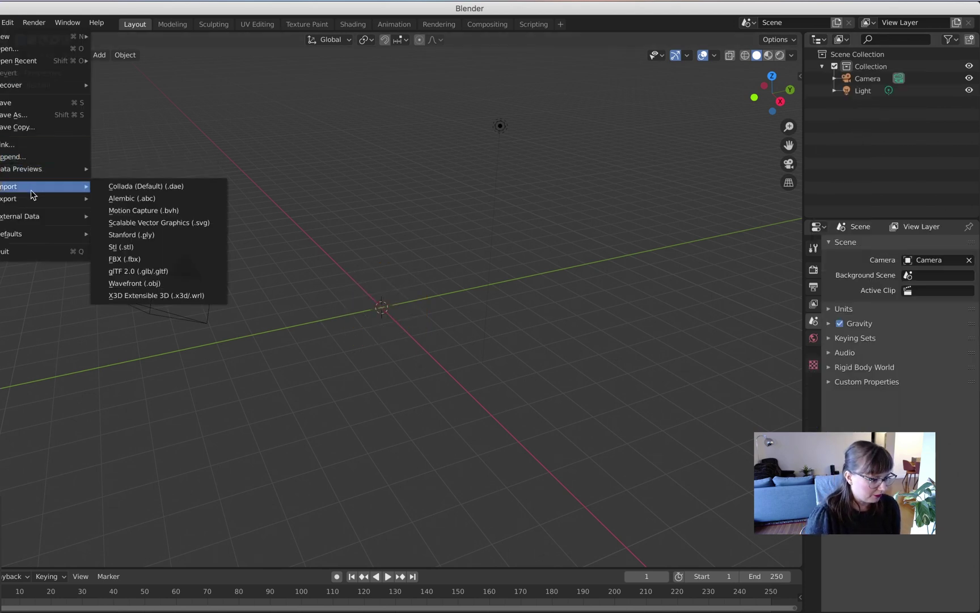
pyautogui.click(183, 272)
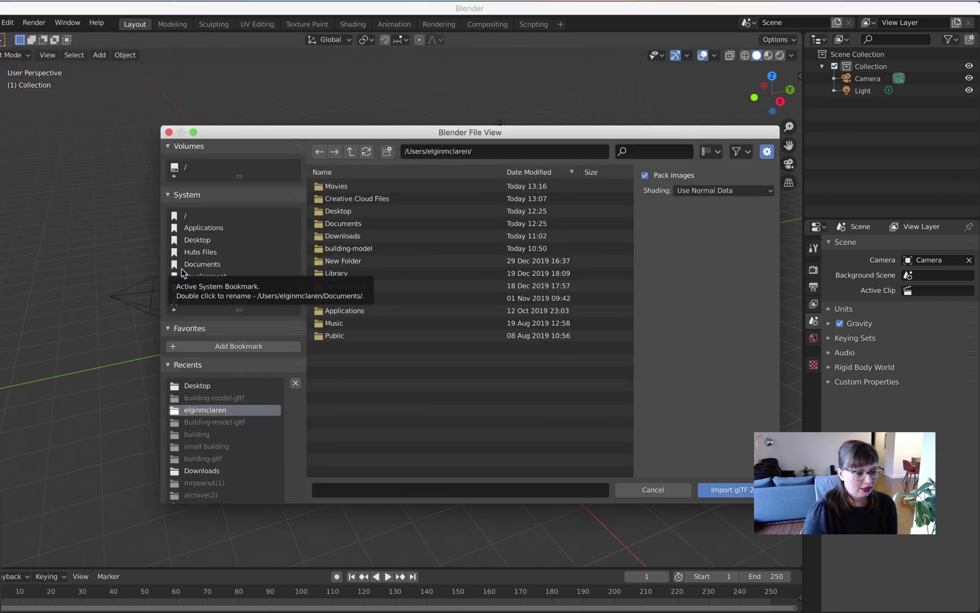
pyautogui.doubleClick(331, 210)
pyautogui.click(352, 198)
pyautogui.click(746, 488)
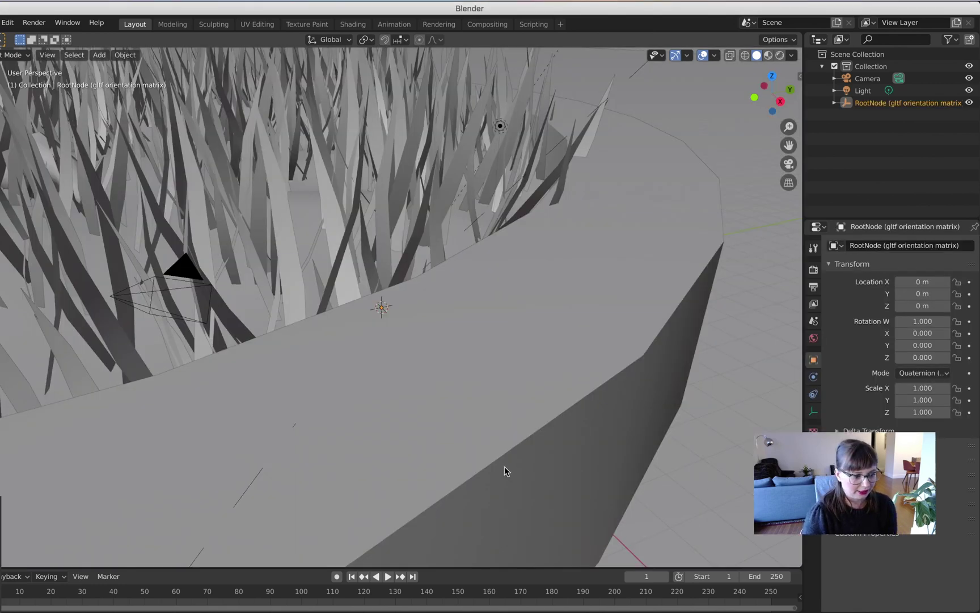
# Step: Zoom out over the whole planter model, select its large base object, and open the File menu
pyautogui.scroll(-3, 482, 418)
pyautogui.scroll(-6, 481, 419)
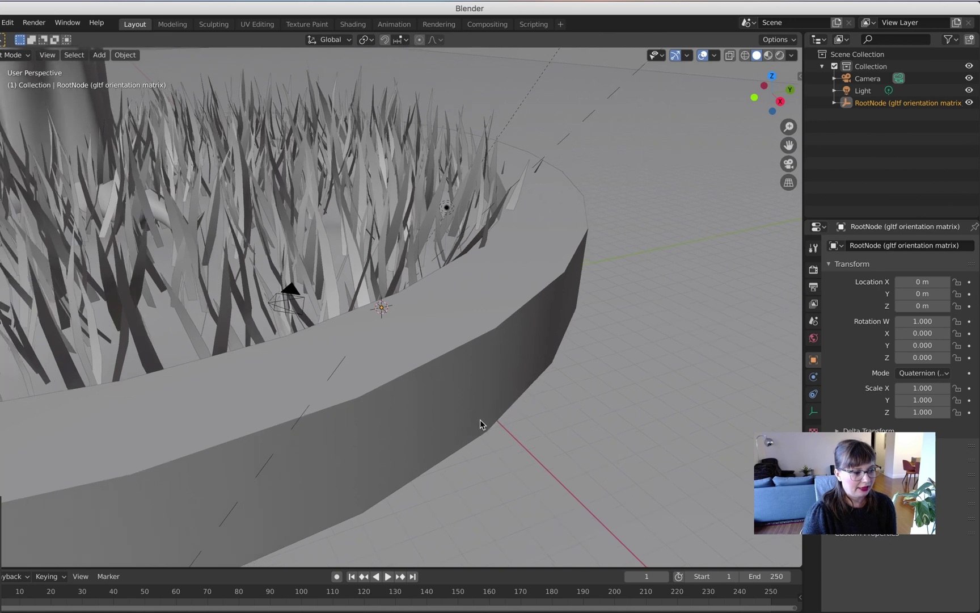
pyautogui.scroll(-1, 354, 507)
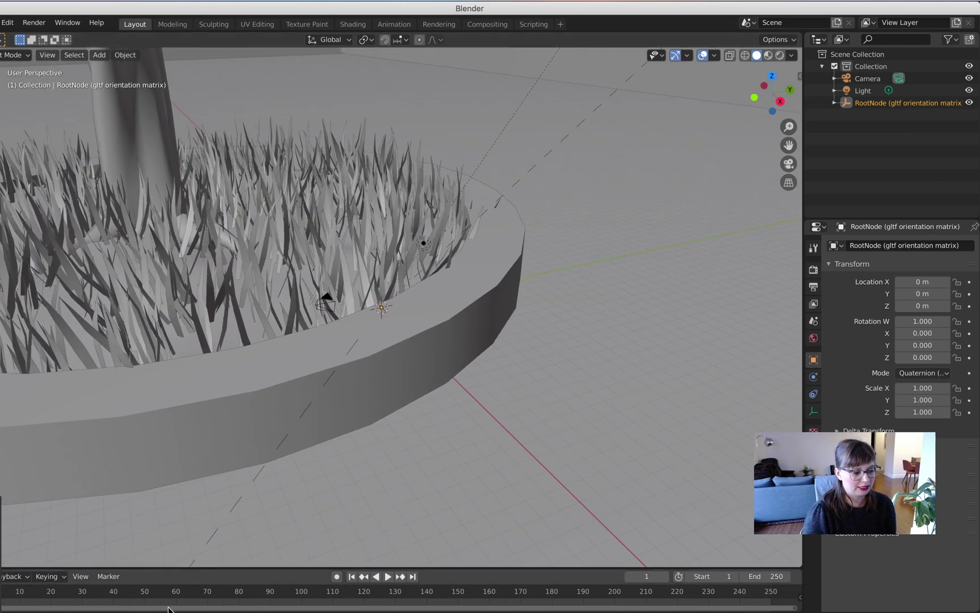
pyautogui.click(357, 479)
pyautogui.hscroll(-10, 311, 496)
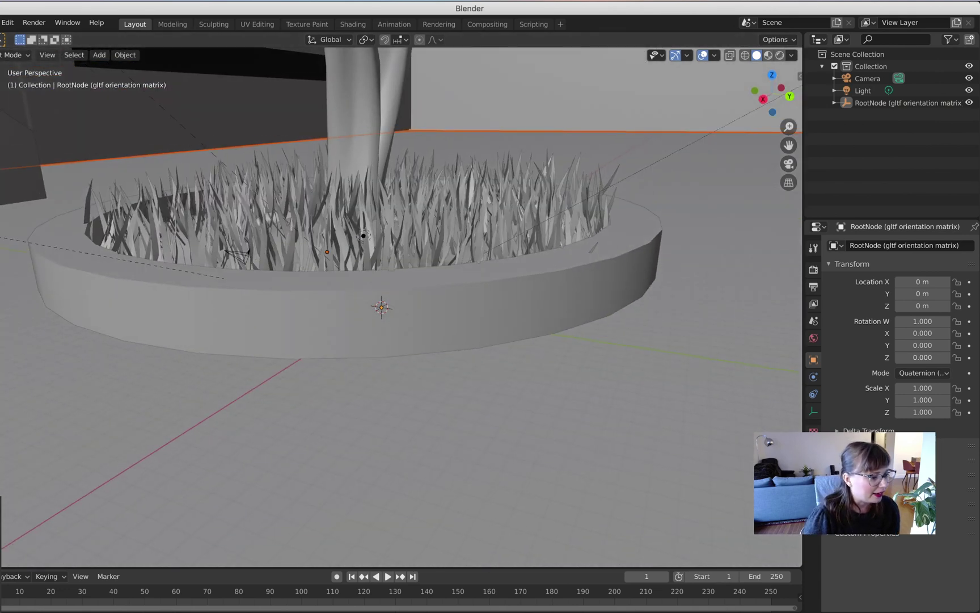
pyautogui.click(1, 22)
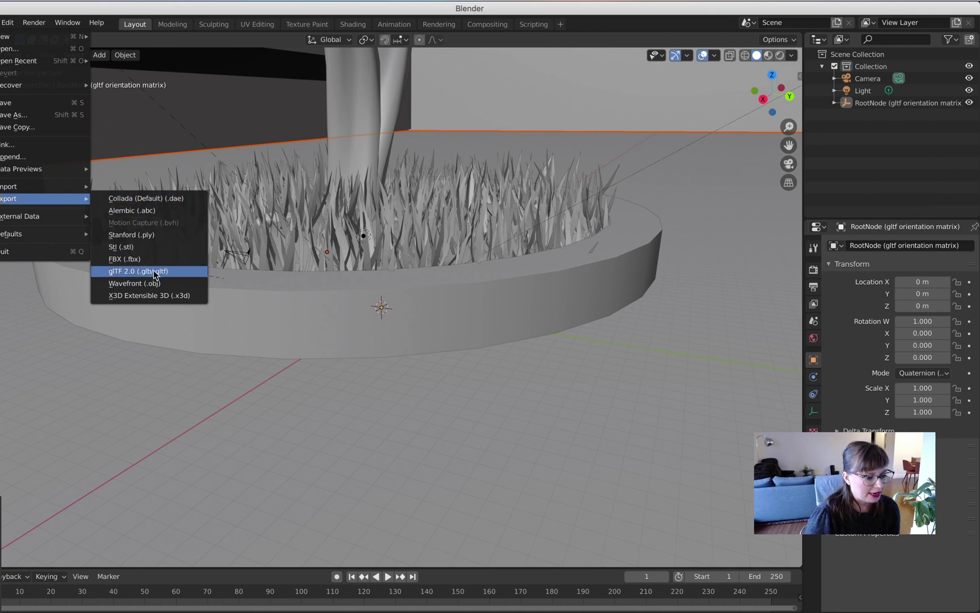
# Step: Start a glTF 2.0 export with the format set to glTF Separate
pyautogui.click(188, 276)
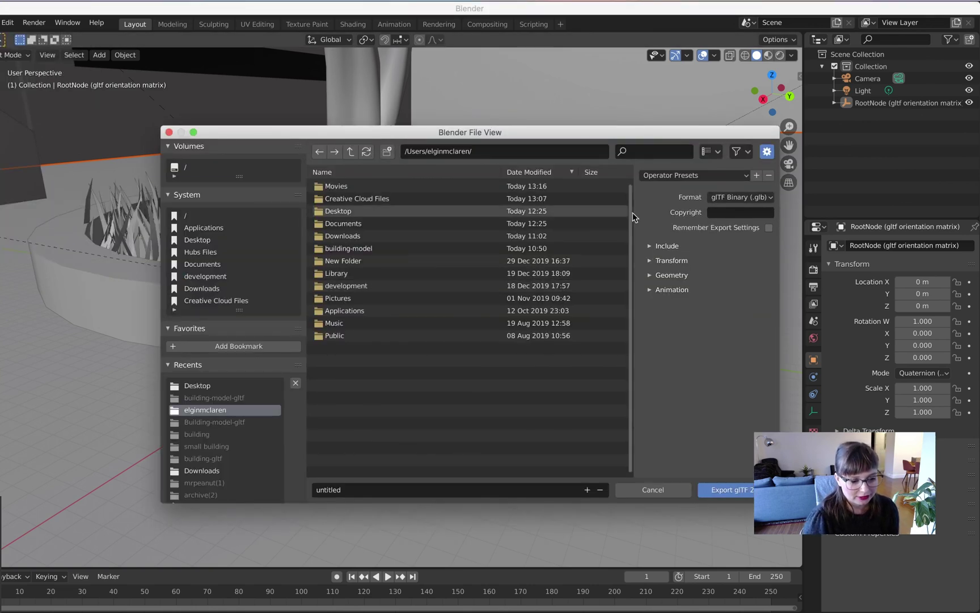
pyautogui.moveTo(633, 214); pyautogui.dragTo(542, 212)
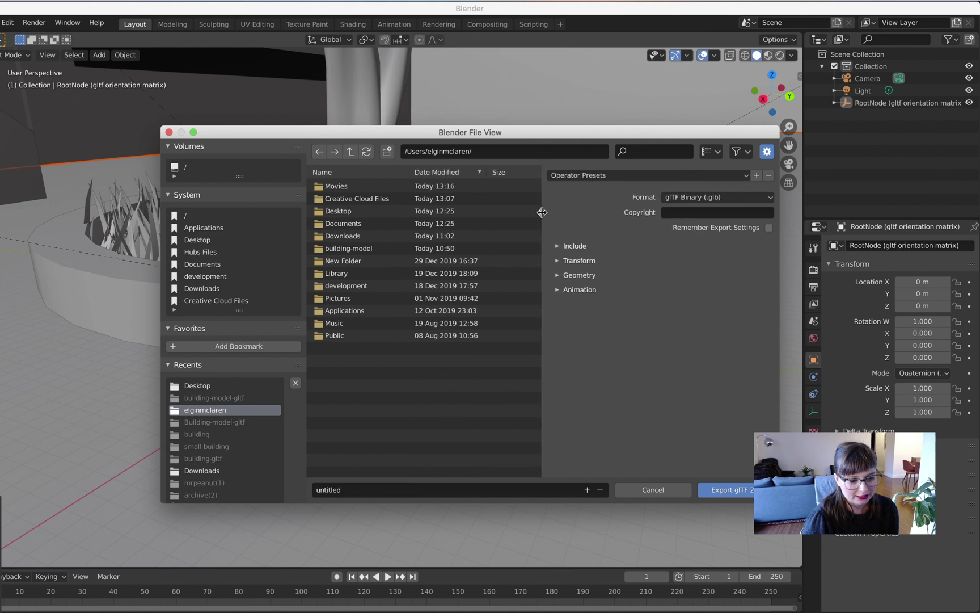
pyautogui.click(718, 198)
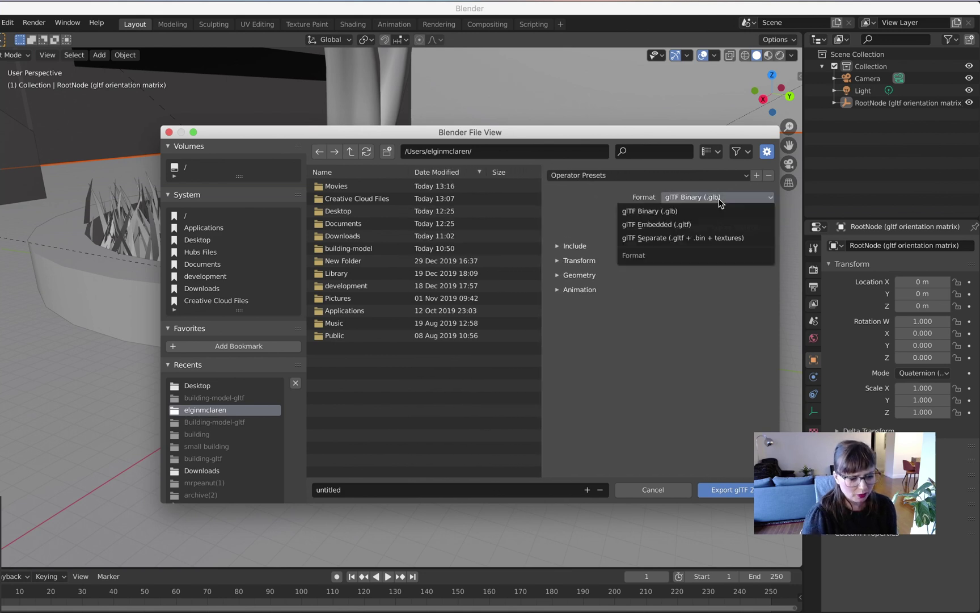
pyautogui.click(707, 238)
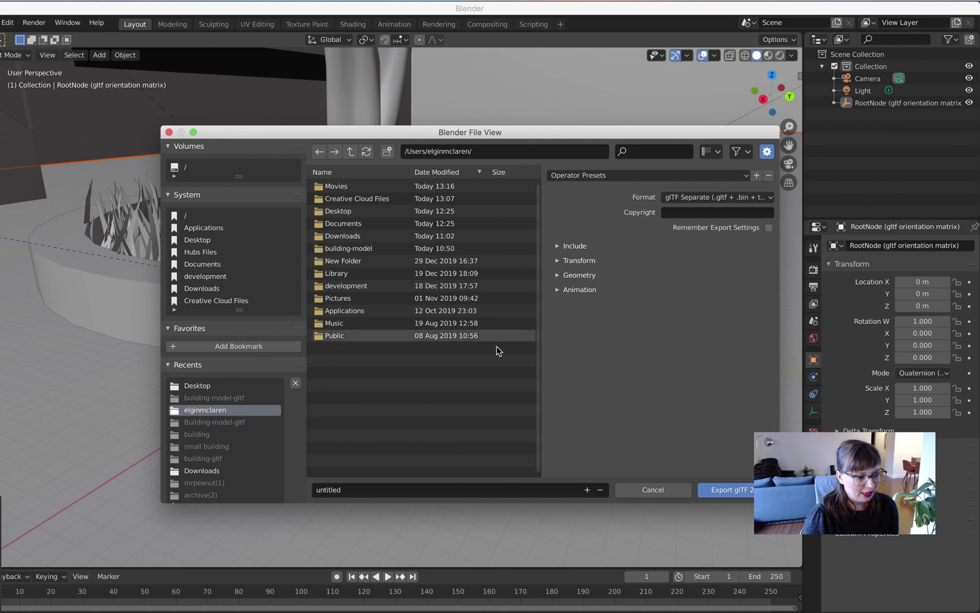
# Step: Create a building-model-gltf folder on the Desktop and enter it
pyautogui.click(350, 211)
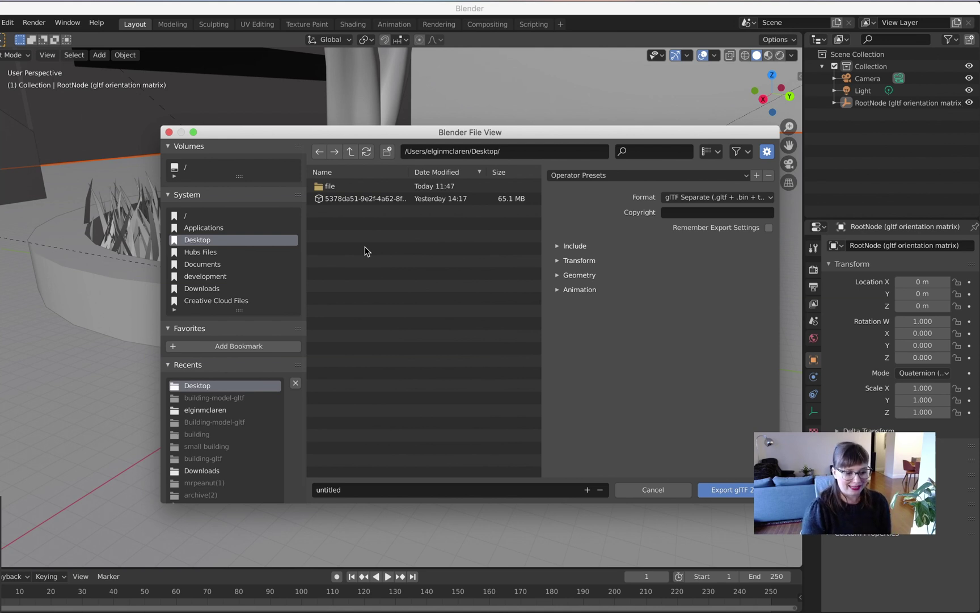
pyautogui.rightClick(452, 271)
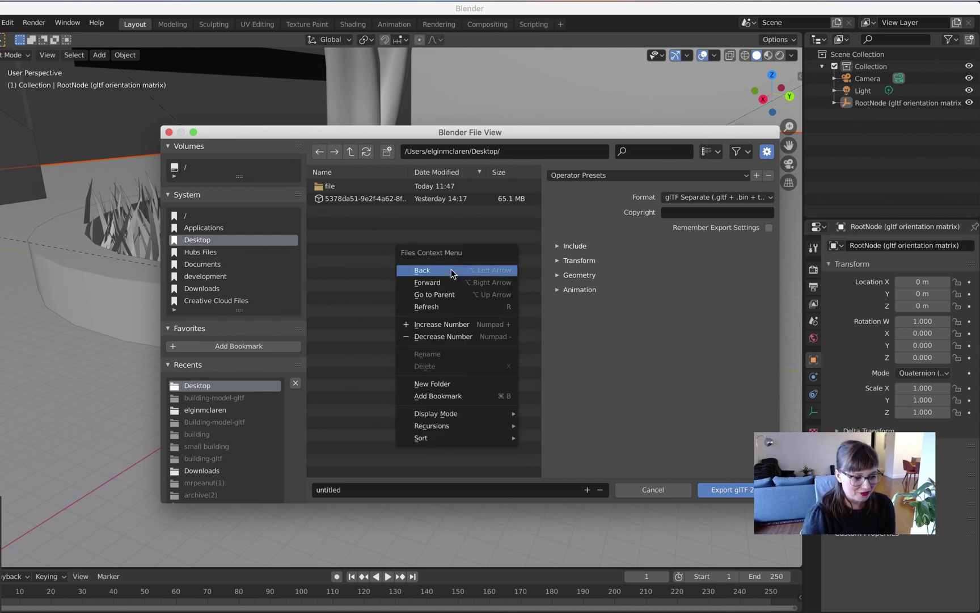
pyautogui.click(464, 384)
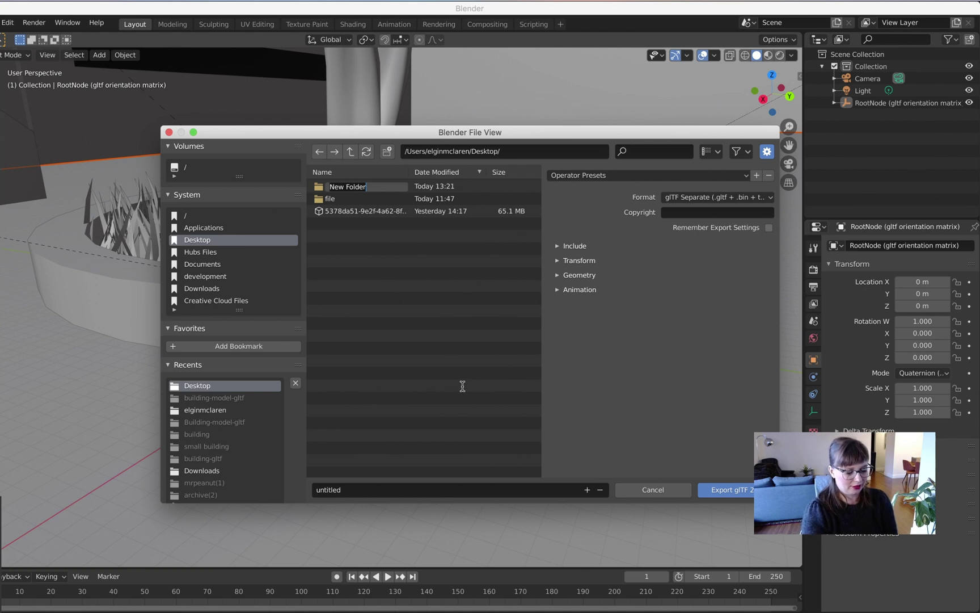
pyautogui.write('building-model')
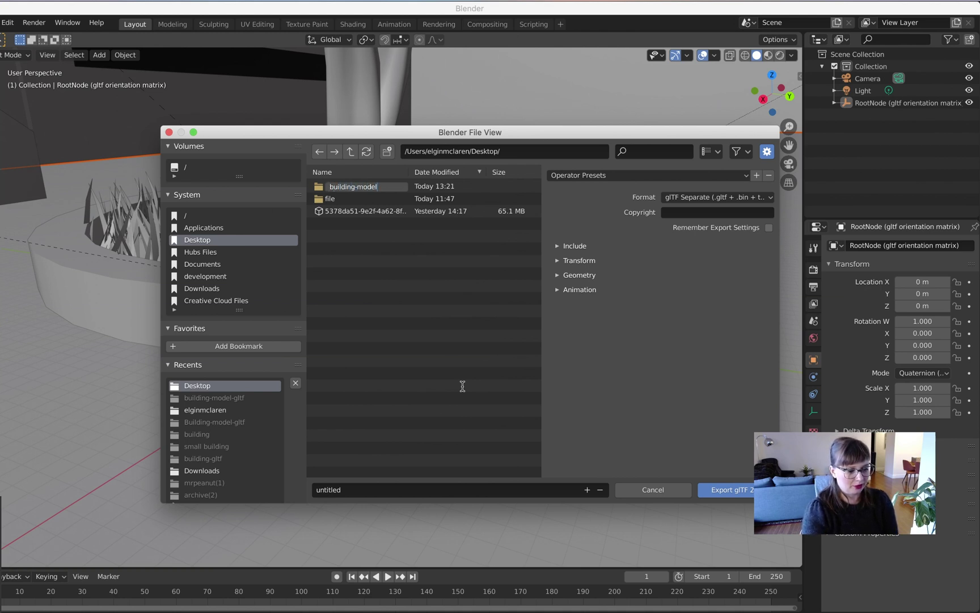
pyautogui.write('-gltf')
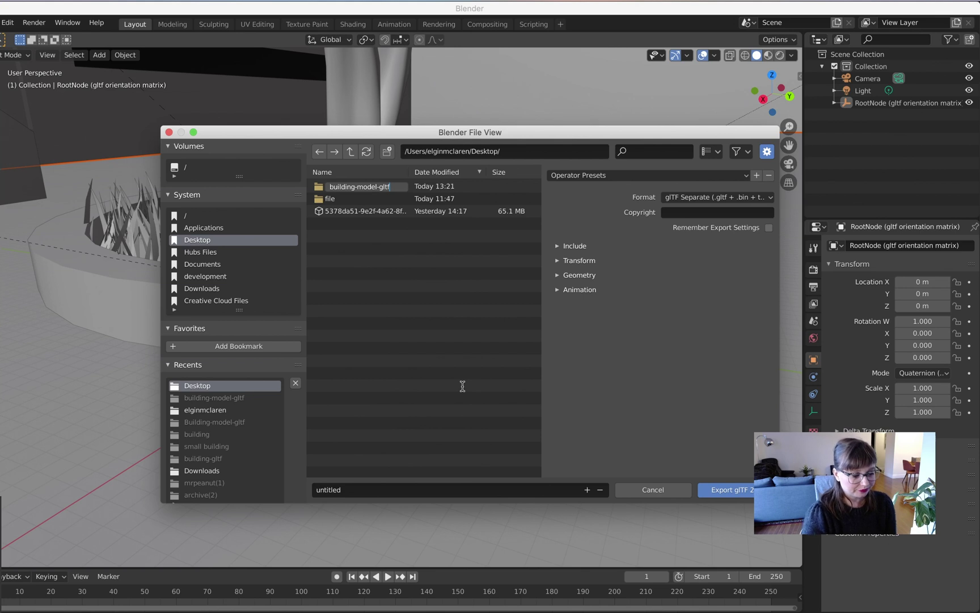
pyautogui.press('Return')
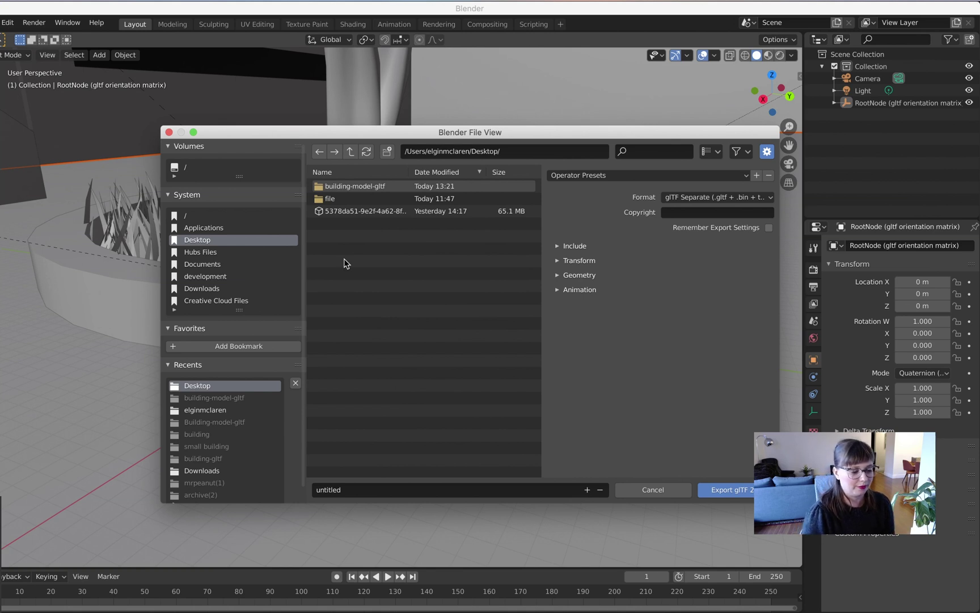
pyautogui.click(353, 190)
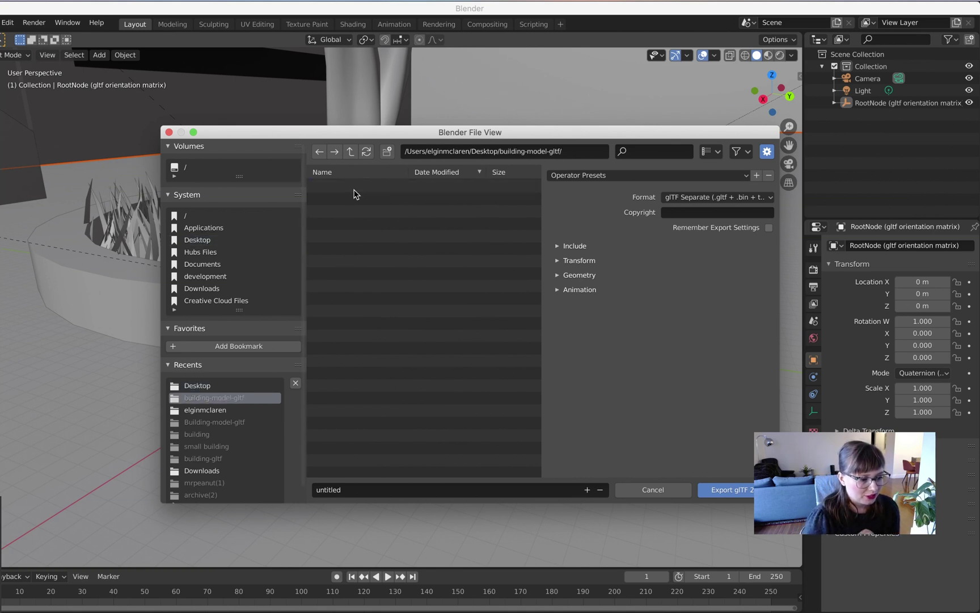
# Step: Name the export file 'building' and export it
pyautogui.click(412, 492)
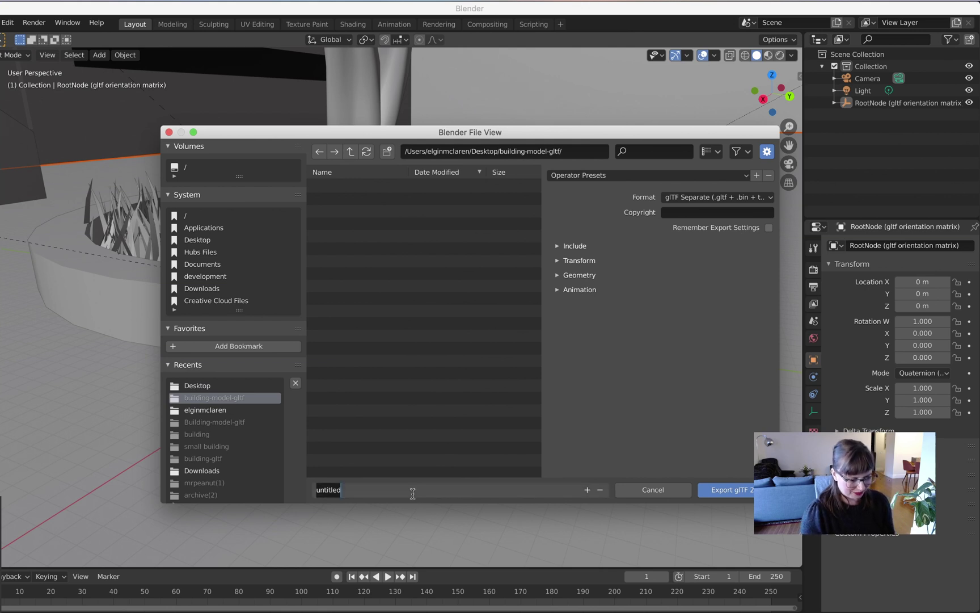
pyautogui.write('building')
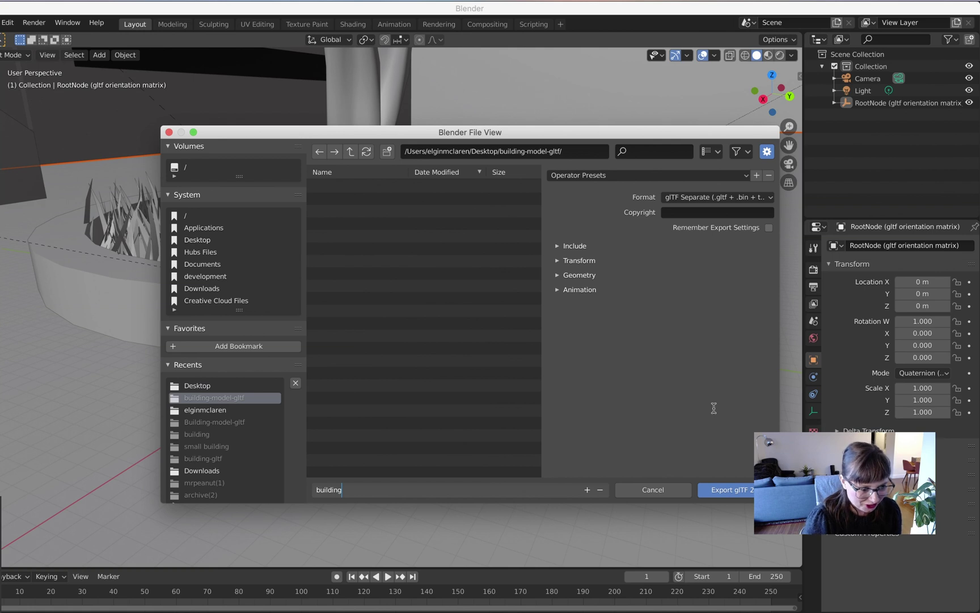
pyautogui.click(730, 491)
pyautogui.click(730, 492)
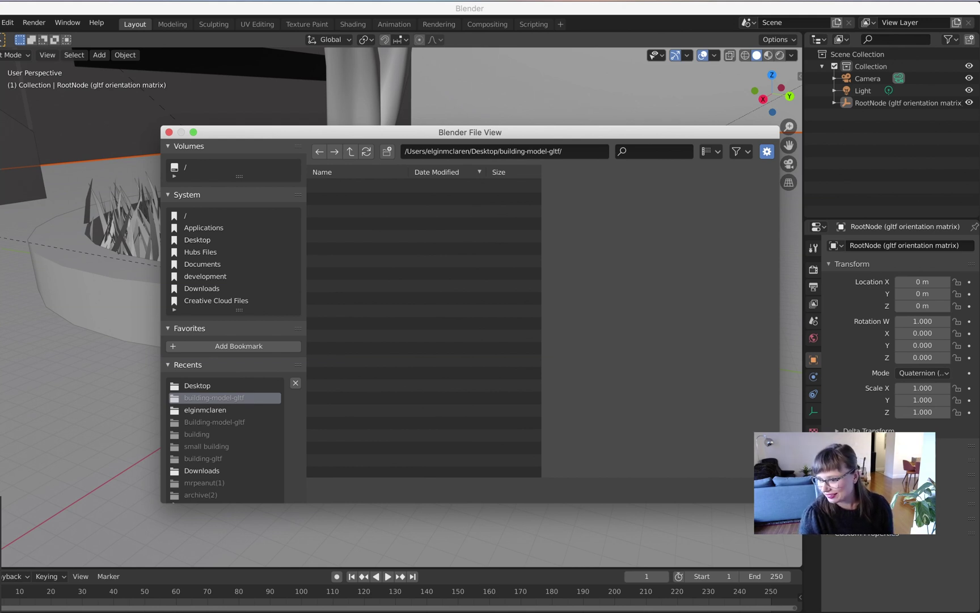
# Step: Close the Blender File View window once the export finishes
pyautogui.press('Escape')
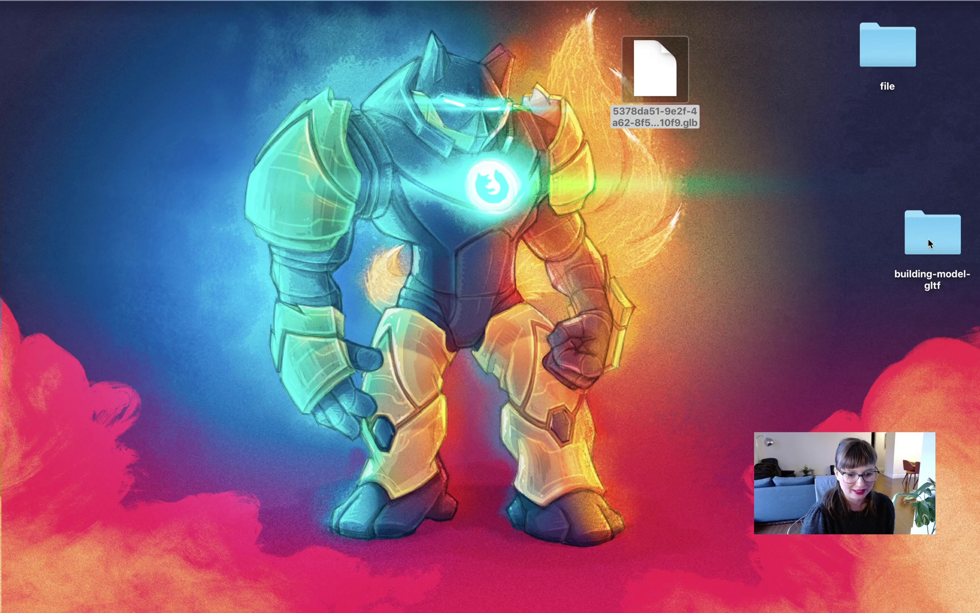
# Step: Move building-model-gltf beside the .glb file, open it, and enlarge the window to show sizes
pyautogui.click(928, 238)
pyautogui.moveTo(928, 238); pyautogui.dragTo(493, 79)
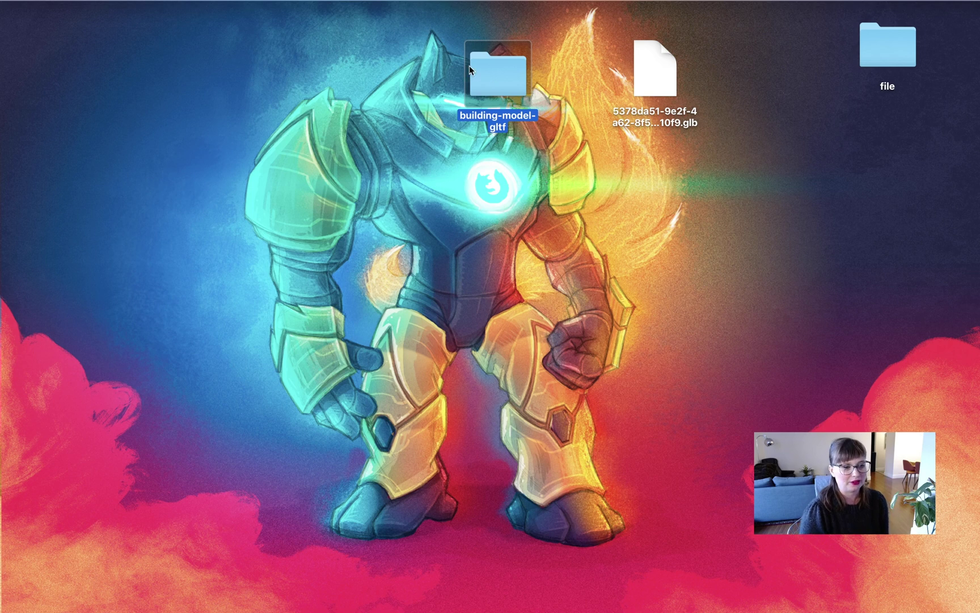
pyautogui.doubleClick(490, 79)
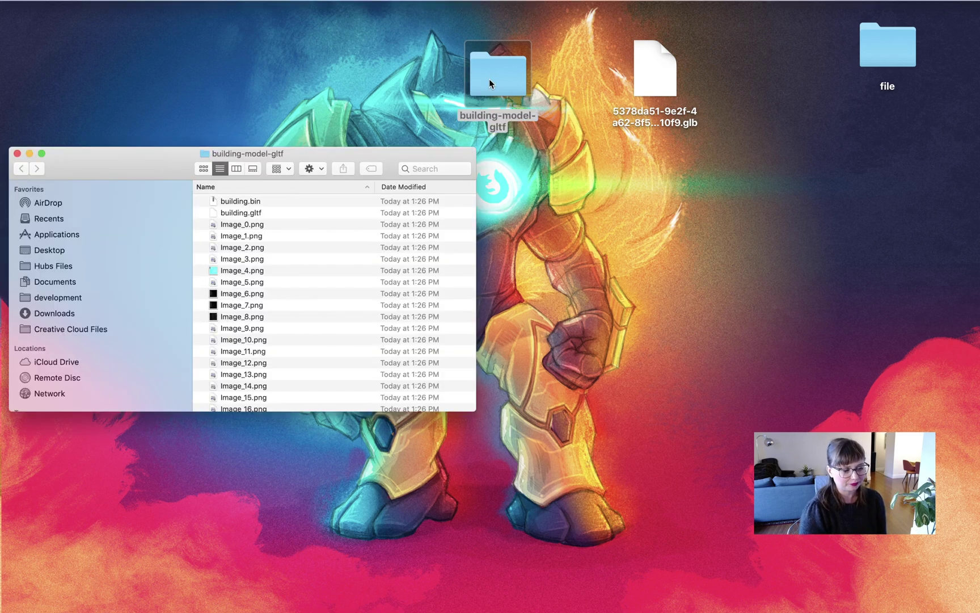
pyautogui.scroll(-3, 342, 266)
pyautogui.scroll(-3, 342, 266)
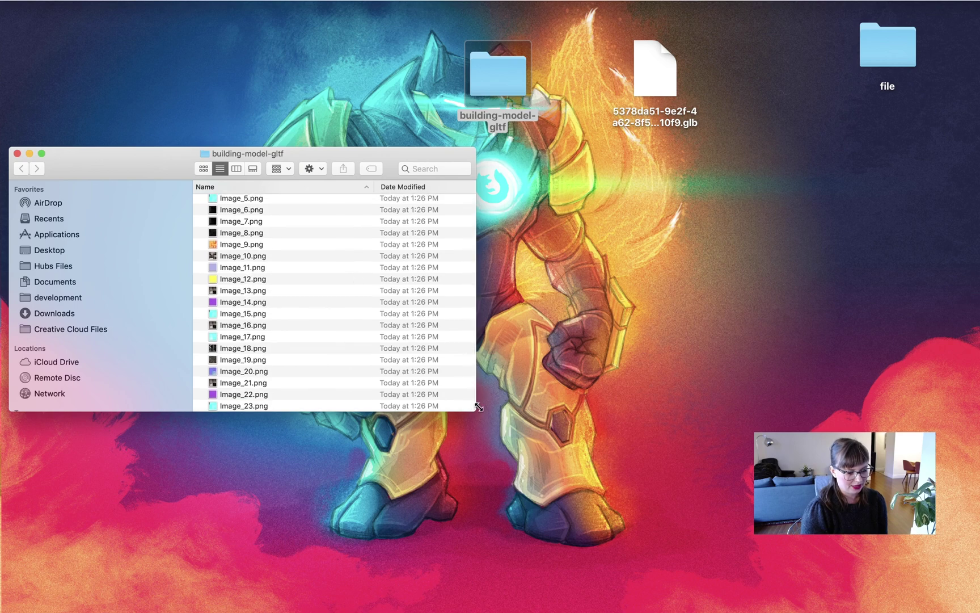
pyautogui.moveTo(476, 408); pyautogui.dragTo(676, 586)
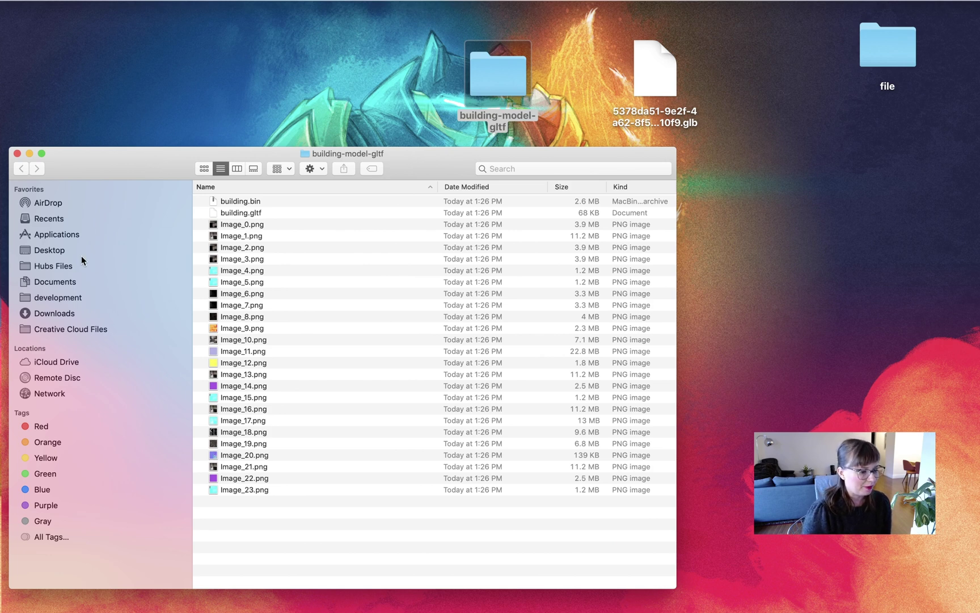
# Step: From the Desktop listing, reopen building-model-gltf and select Image_0.png
pyautogui.click(59, 252)
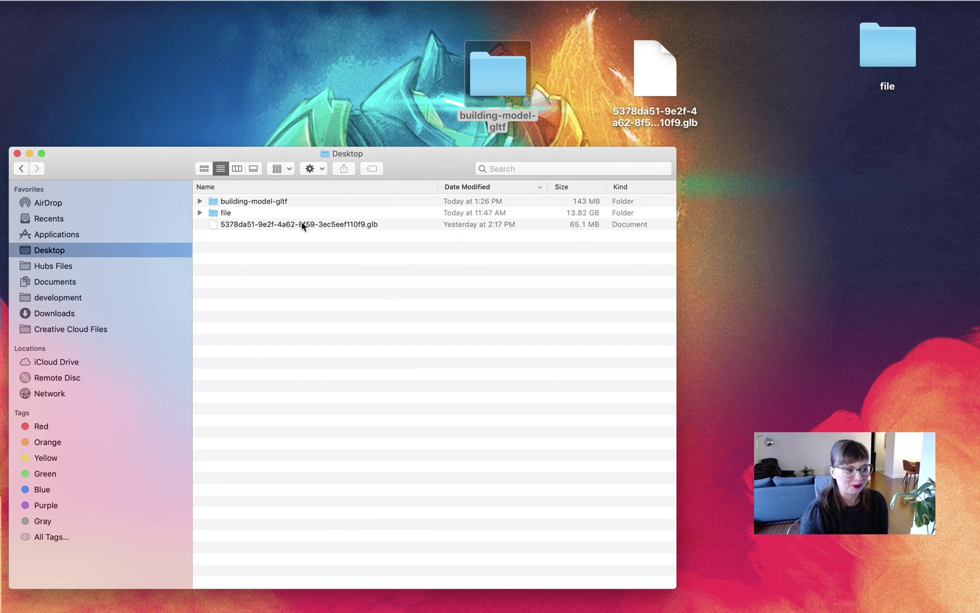
pyautogui.doubleClick(223, 201)
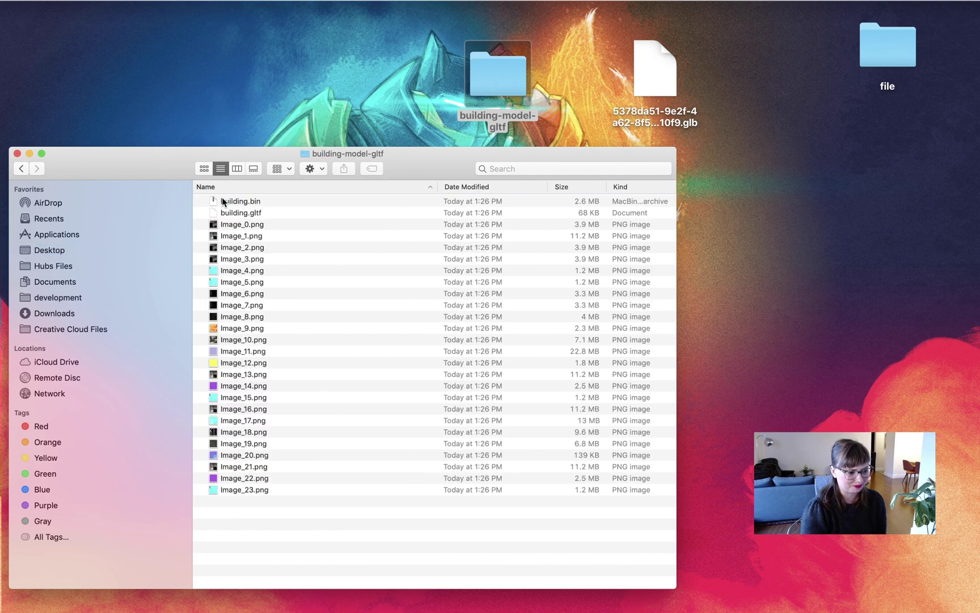
pyautogui.click(237, 225)
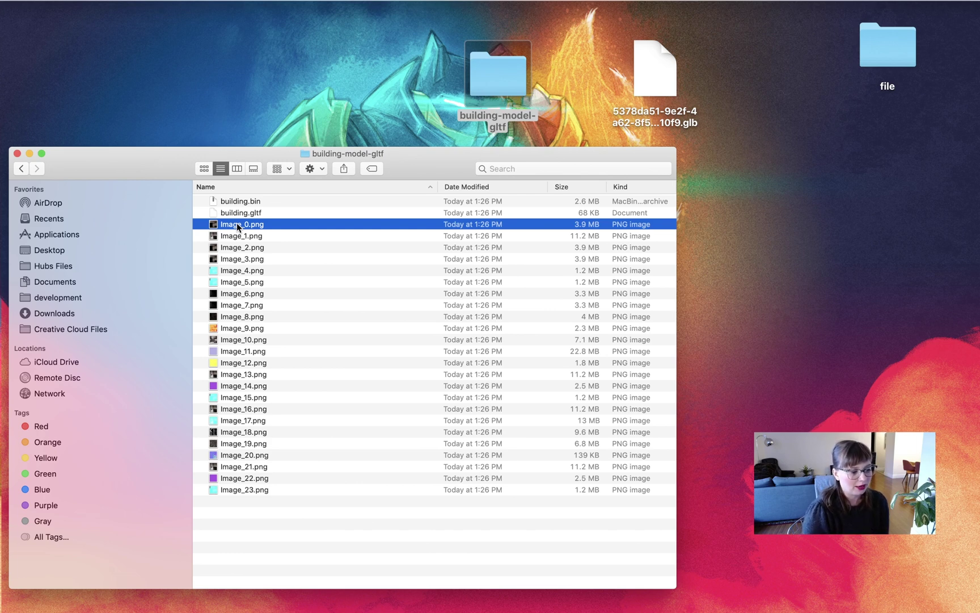
# Step: Resize Image_0.png in Preview to 1000 pixels wide proportionally, then close it to save
pyautogui.doubleClick(238, 227)
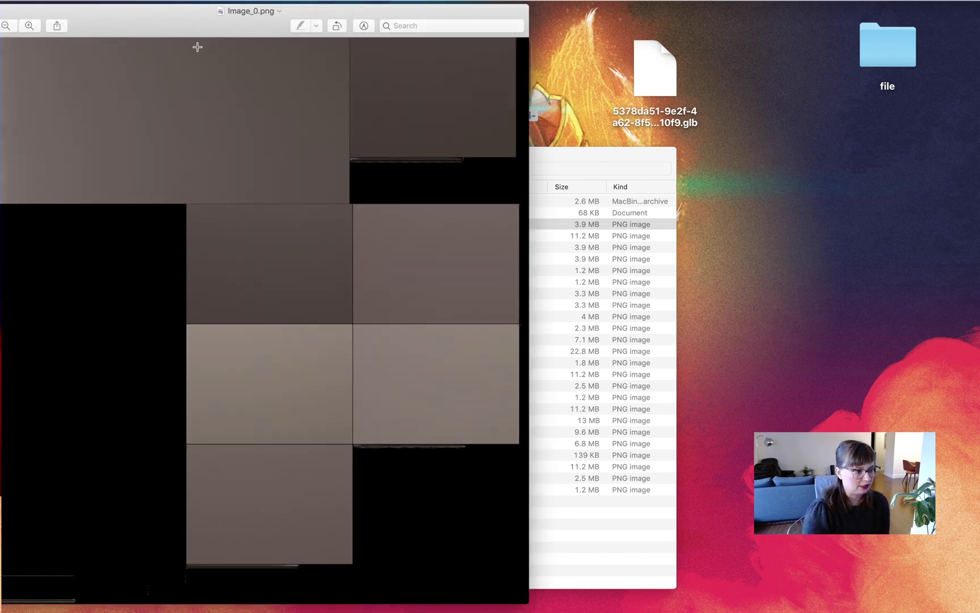
pyautogui.click(91, 2)
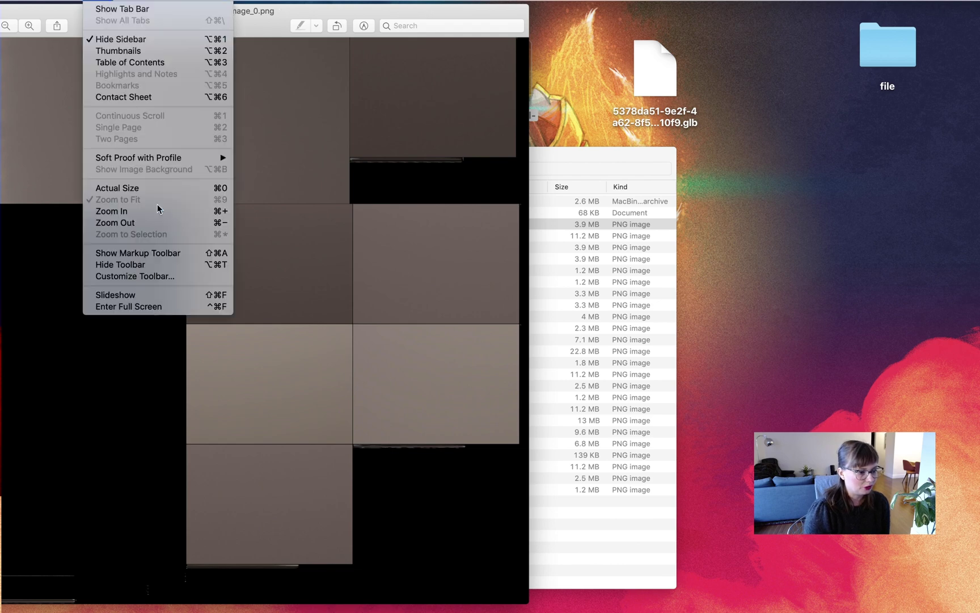
pyautogui.click(143, 190)
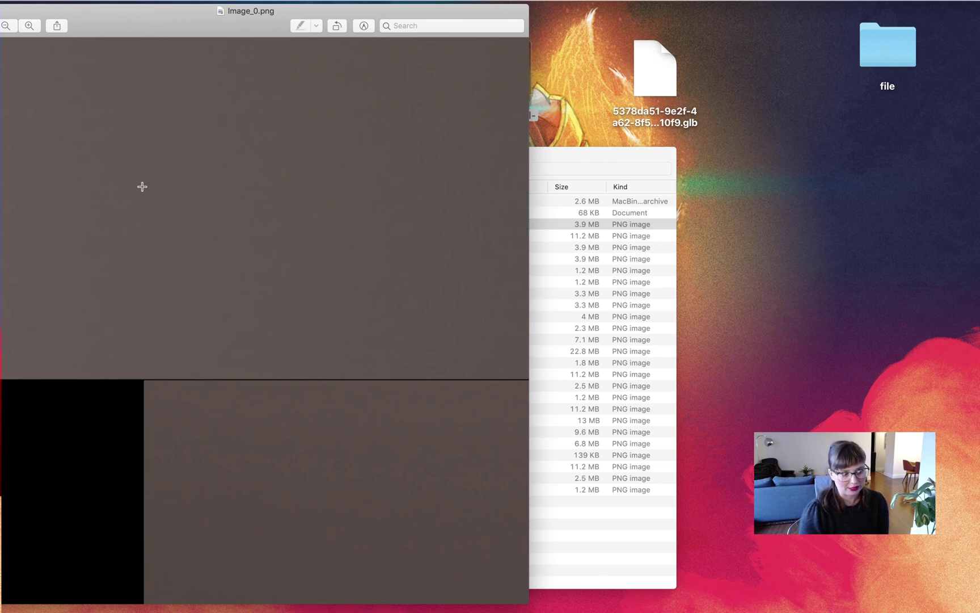
pyautogui.click(163, 2)
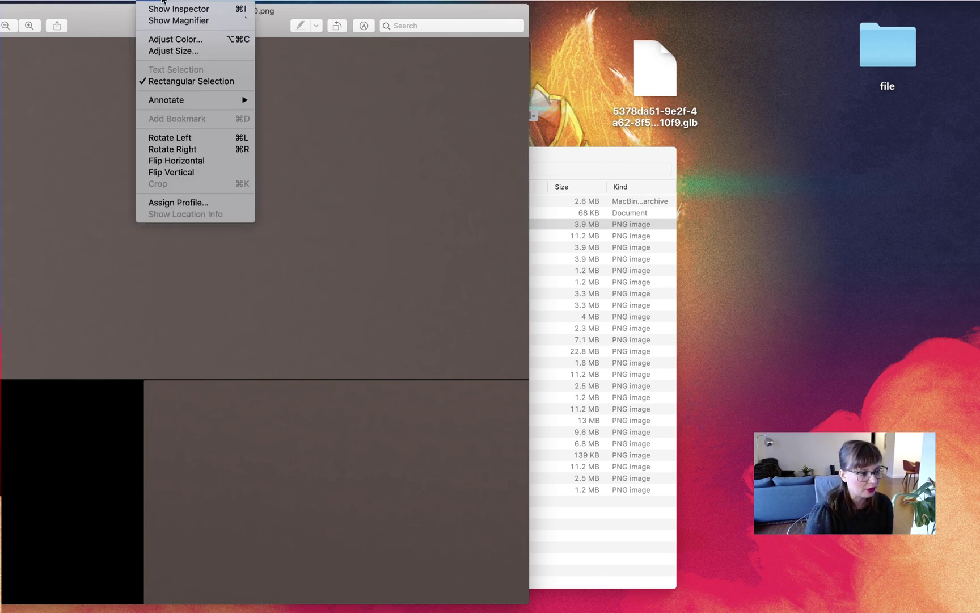
pyautogui.click(171, 50)
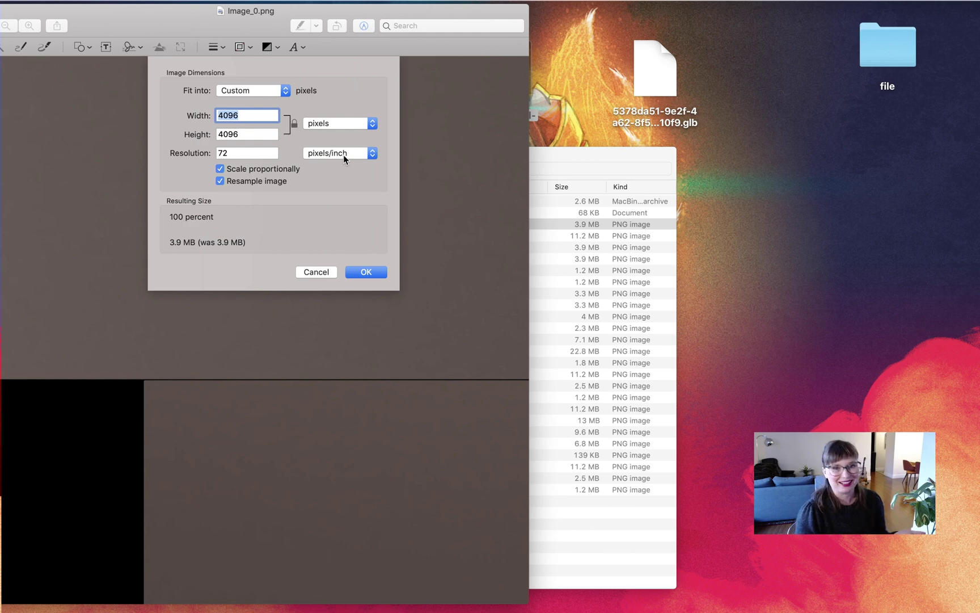
pyautogui.write('1000')
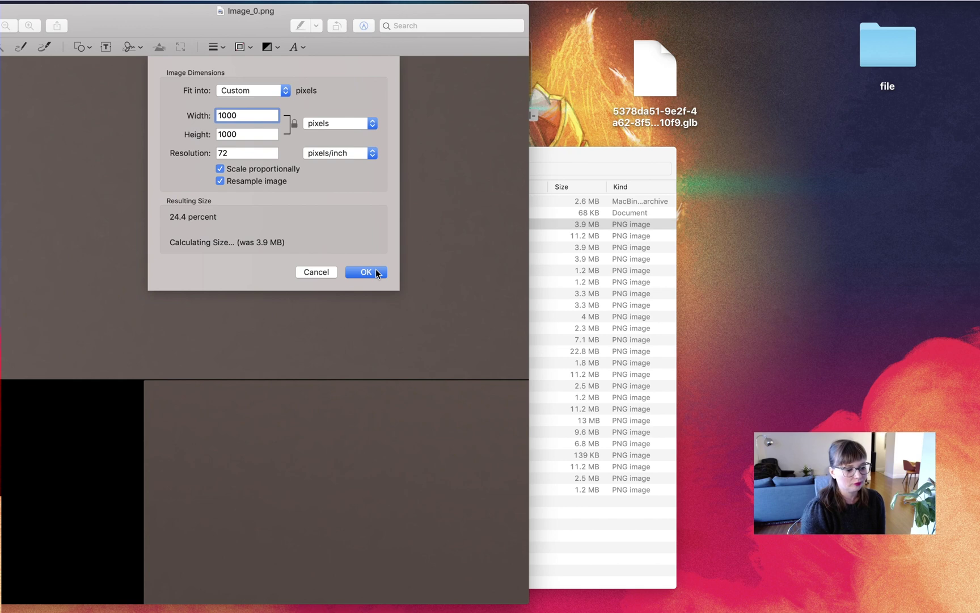
pyautogui.click(378, 273)
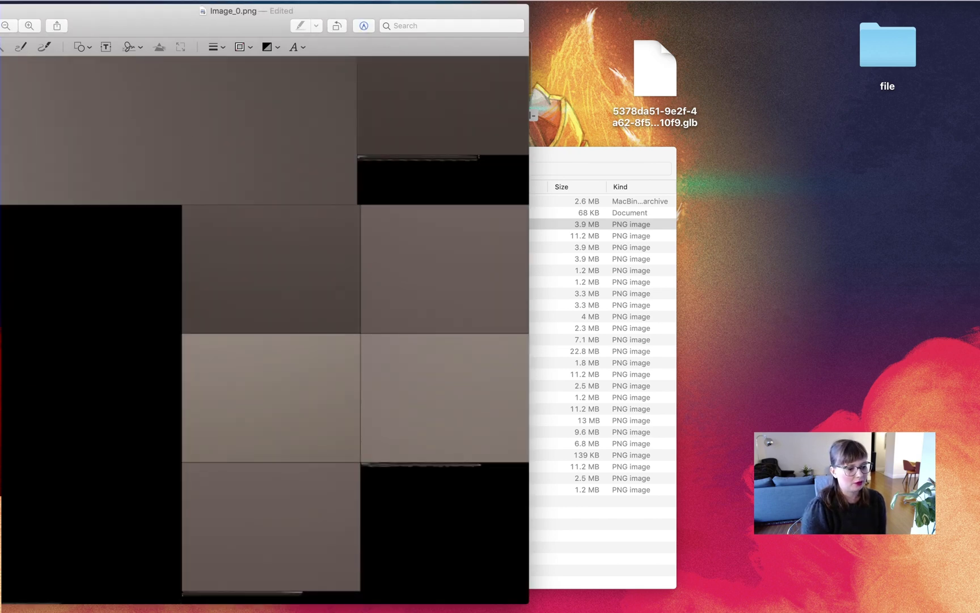
pyautogui.press('super+w')
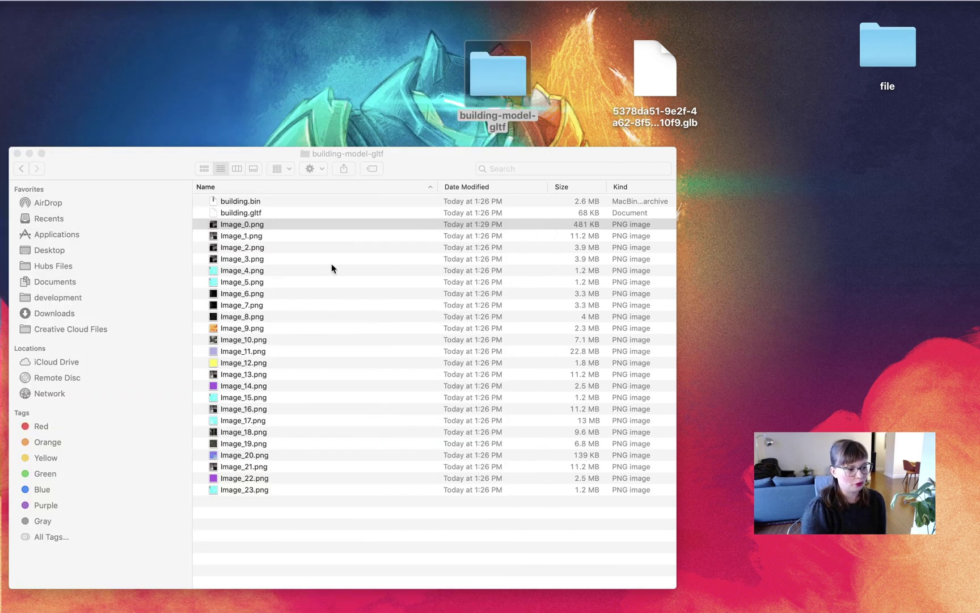
# Step: Bring the Desktop Finder window forward and re-expand building-model-gltf to review the smaller texture sizes
pyautogui.click(260, 238)
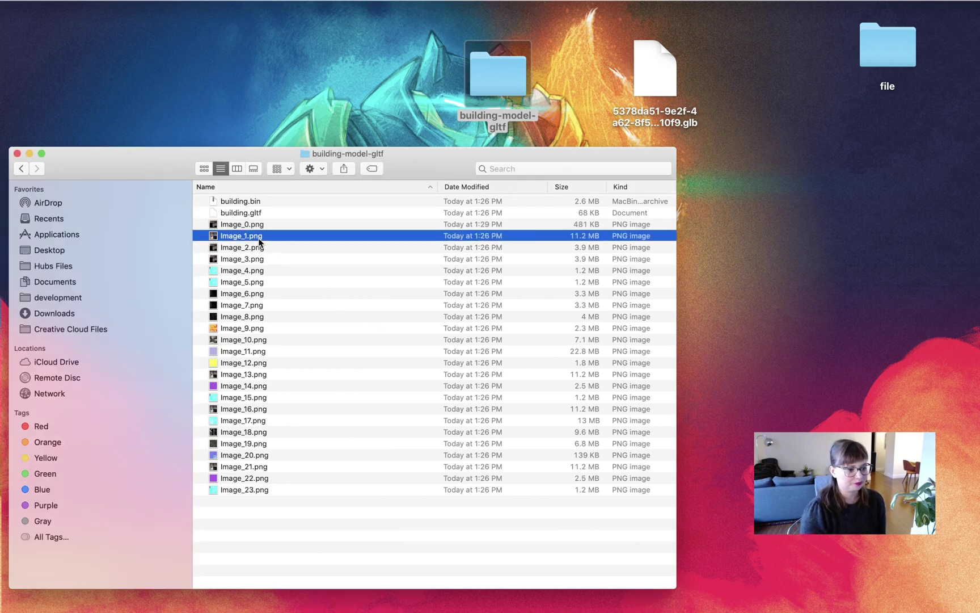
pyautogui.press('super+w')
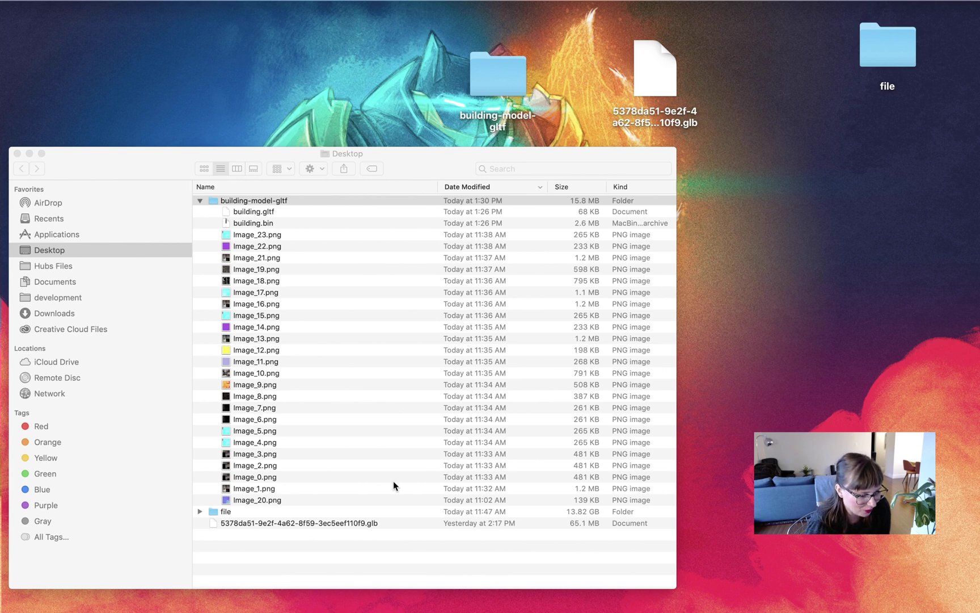
pyautogui.press('super+Tab')
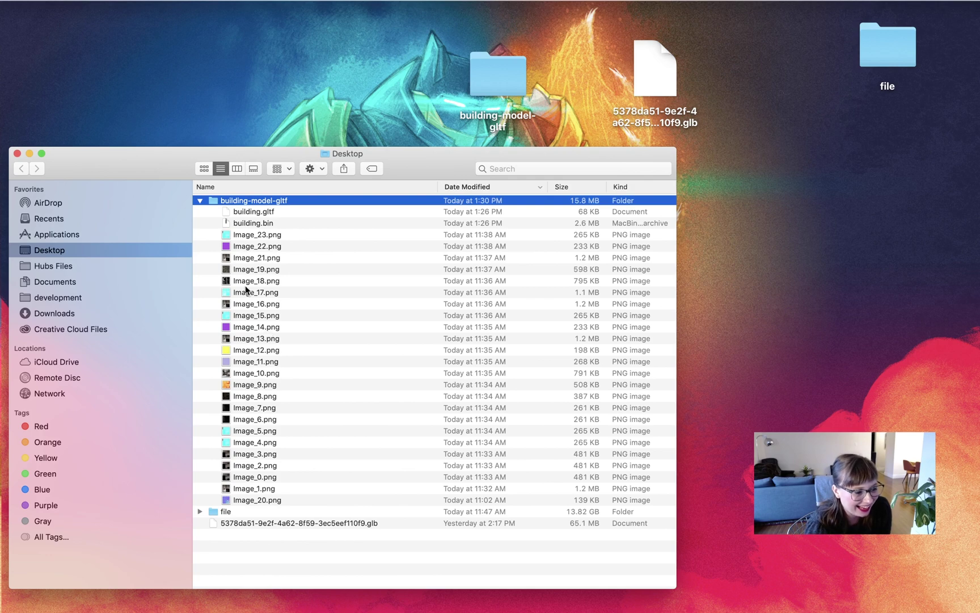
pyautogui.click(200, 202)
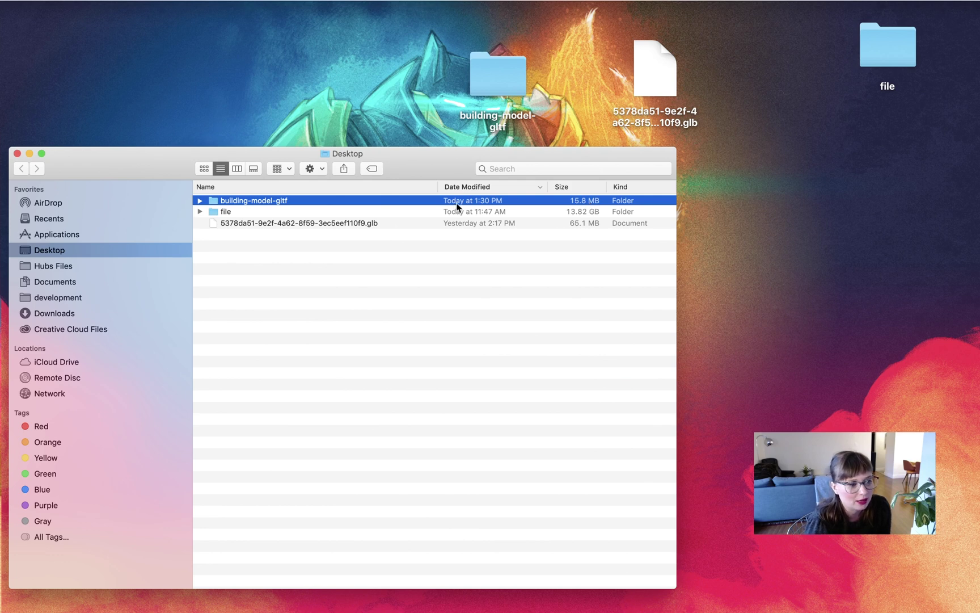
pyautogui.click(200, 200)
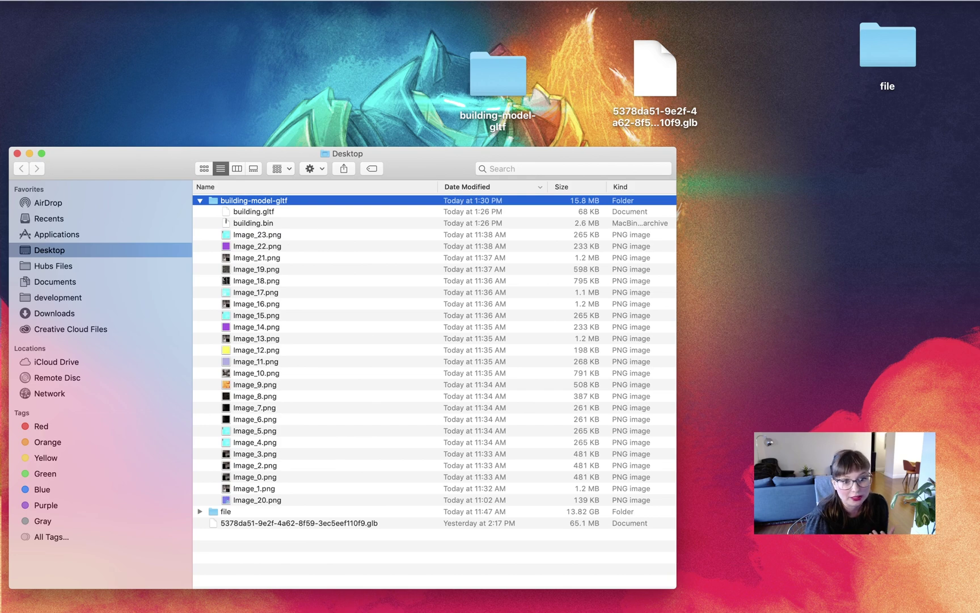
# Step: Launch Blender from Spotlight, start a General scene and delete the default cube
pyautogui.press('super+space')
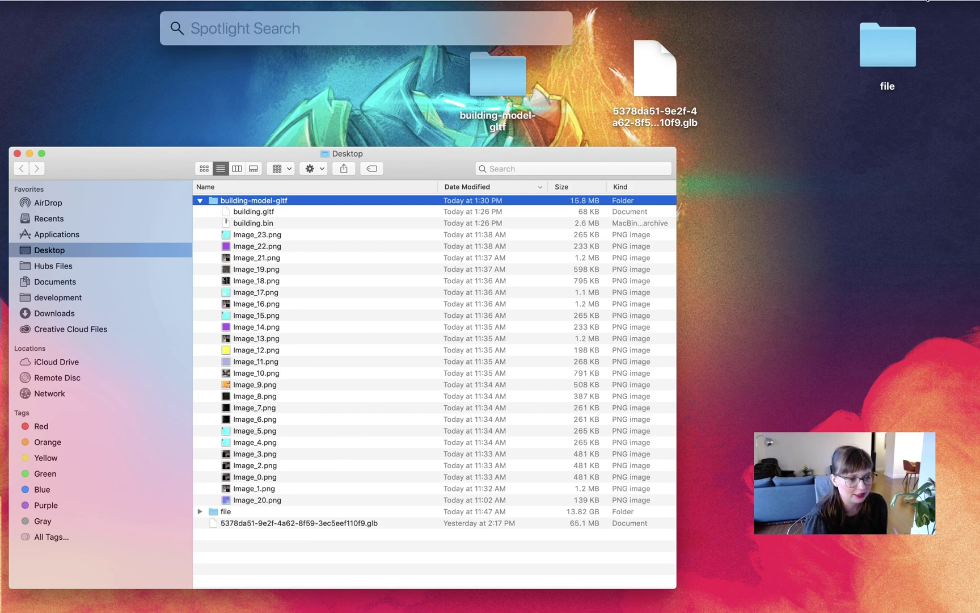
pyautogui.write('blender')
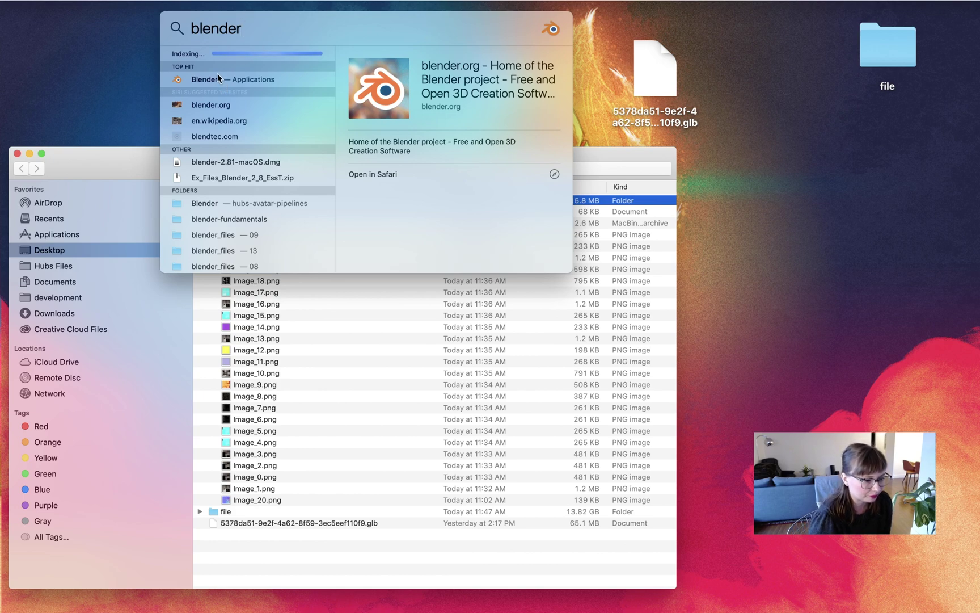
pyautogui.click(218, 78)
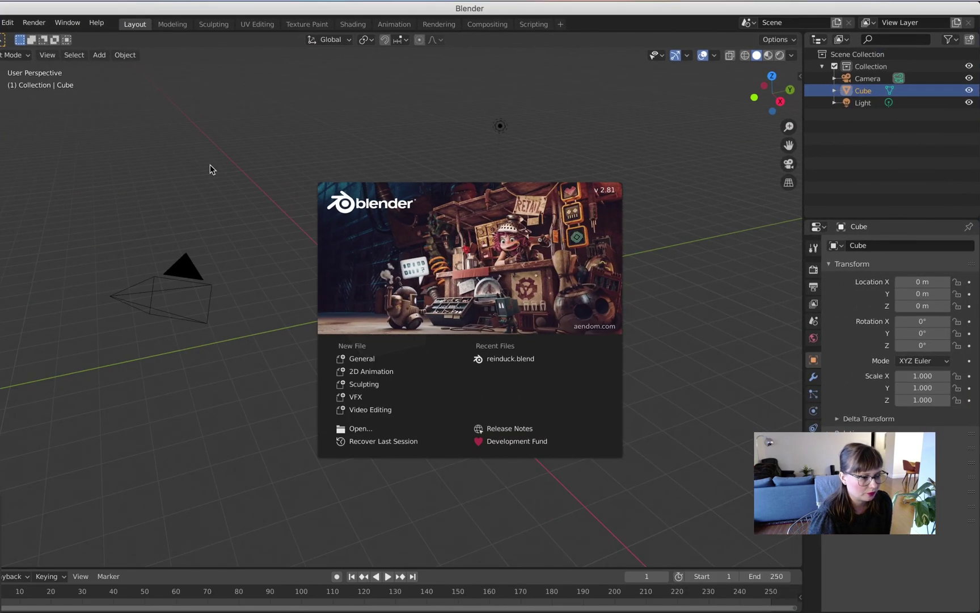
pyautogui.click(383, 359)
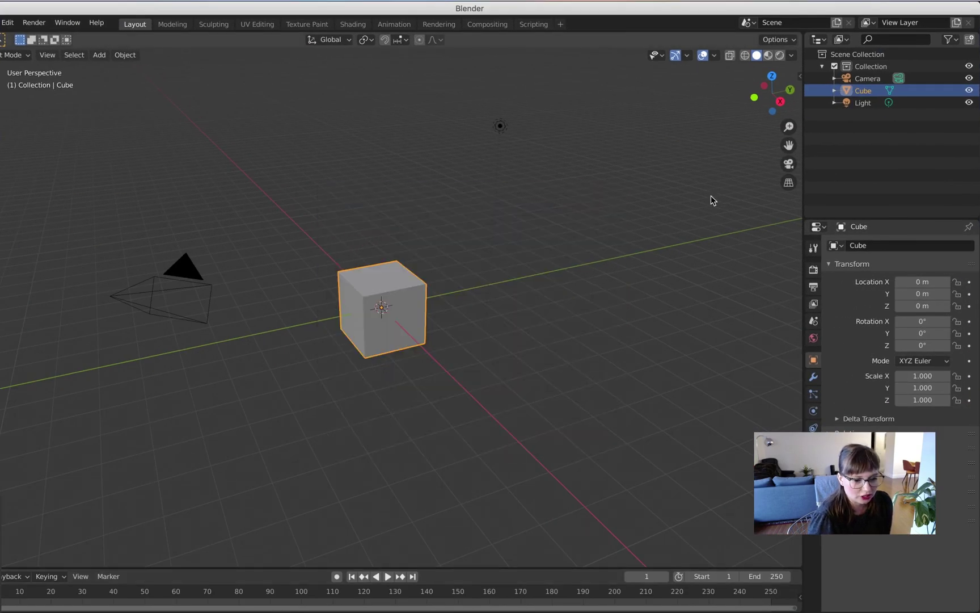
pyautogui.rightClick(869, 93)
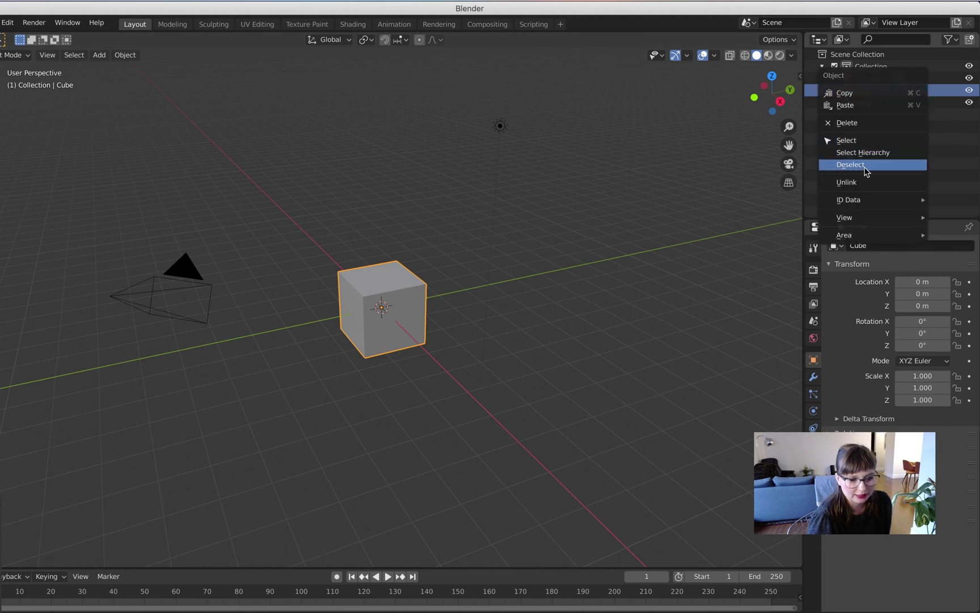
pyautogui.click(851, 123)
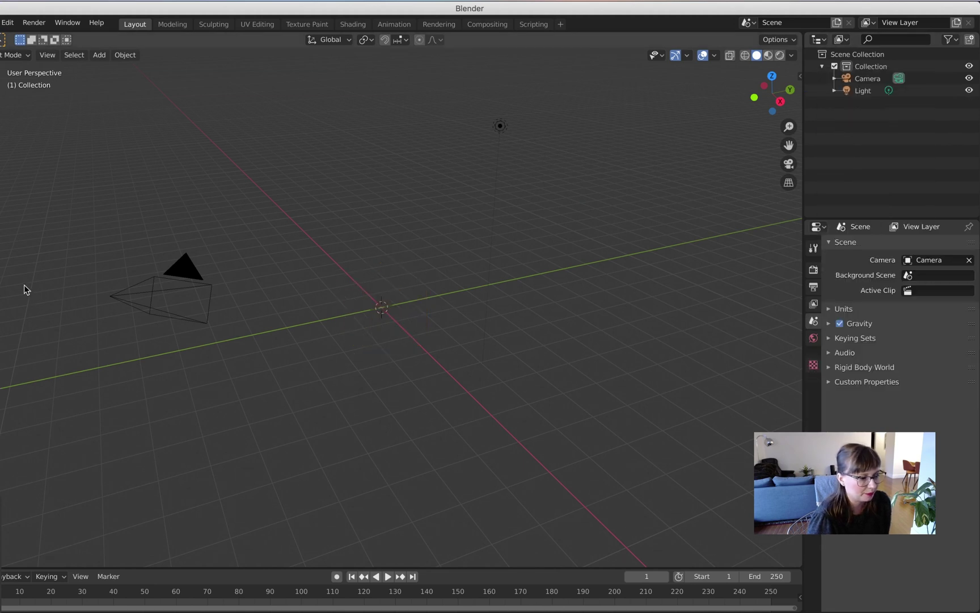
# Step: Start a glTF 2.0 import and browse to Desktop/building-model-gltf
pyautogui.click(0, 22)
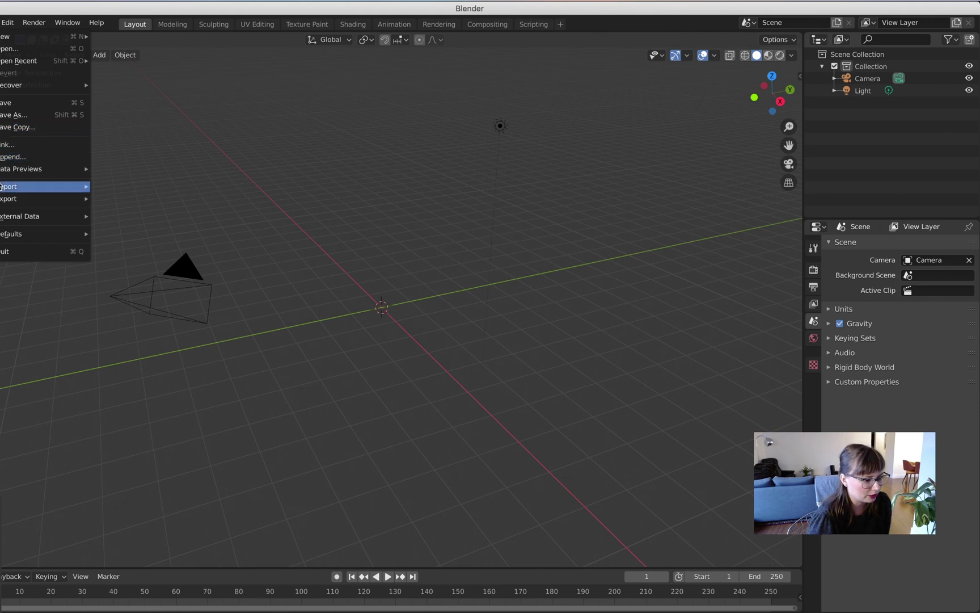
pyautogui.moveTo(1, 191)
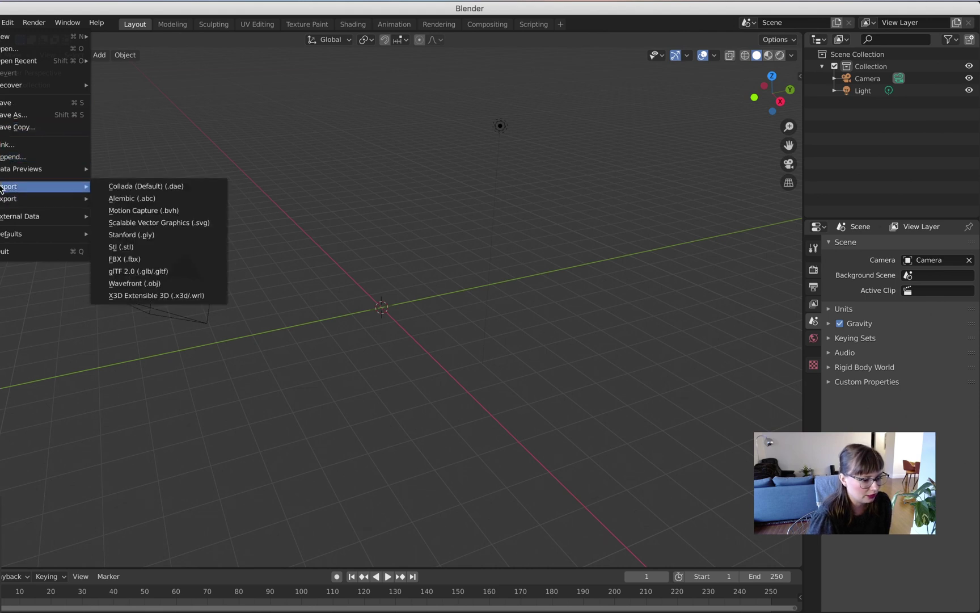
pyautogui.click(150, 272)
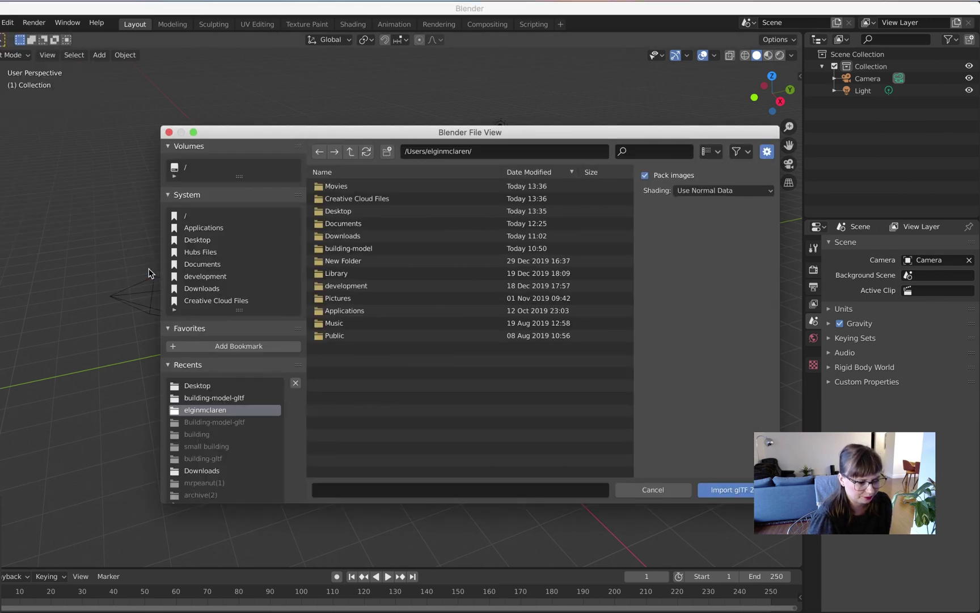
pyautogui.click(408, 213)
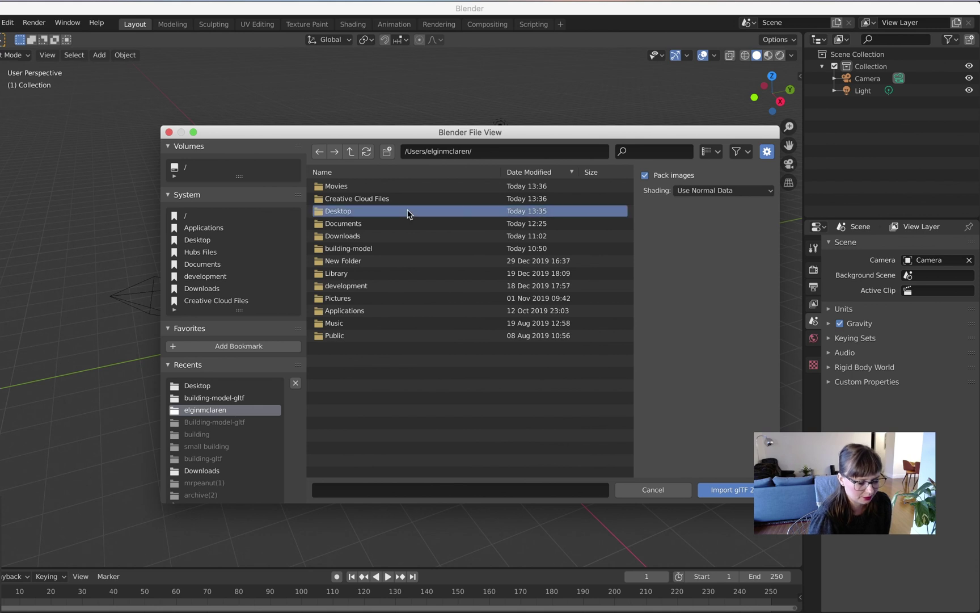
pyautogui.doubleClick(407, 212)
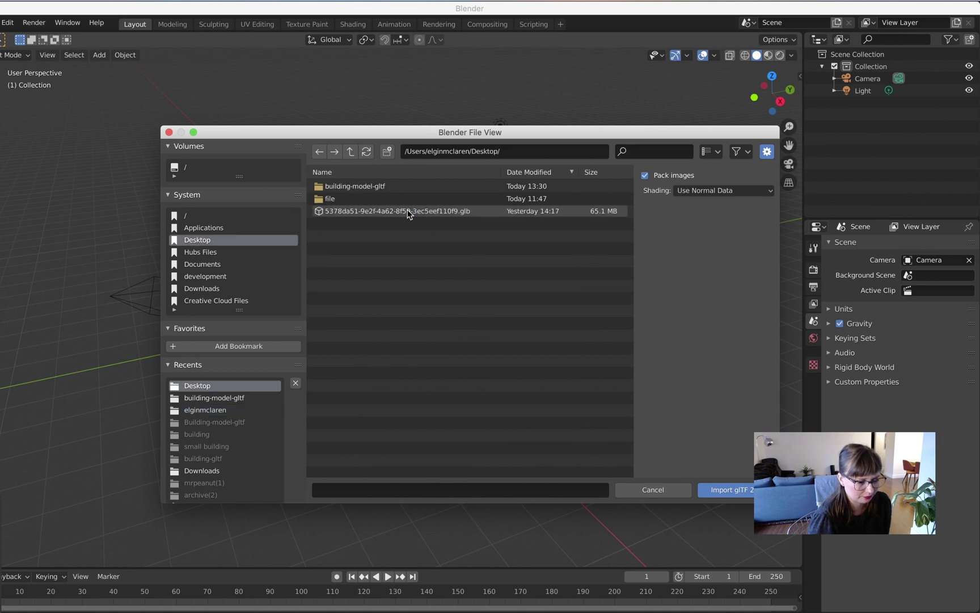
pyautogui.doubleClick(378, 187)
# Step: Import building.gltf into the scene and zoom out to see the model
pyautogui.click(376, 186)
pyautogui.click(736, 494)
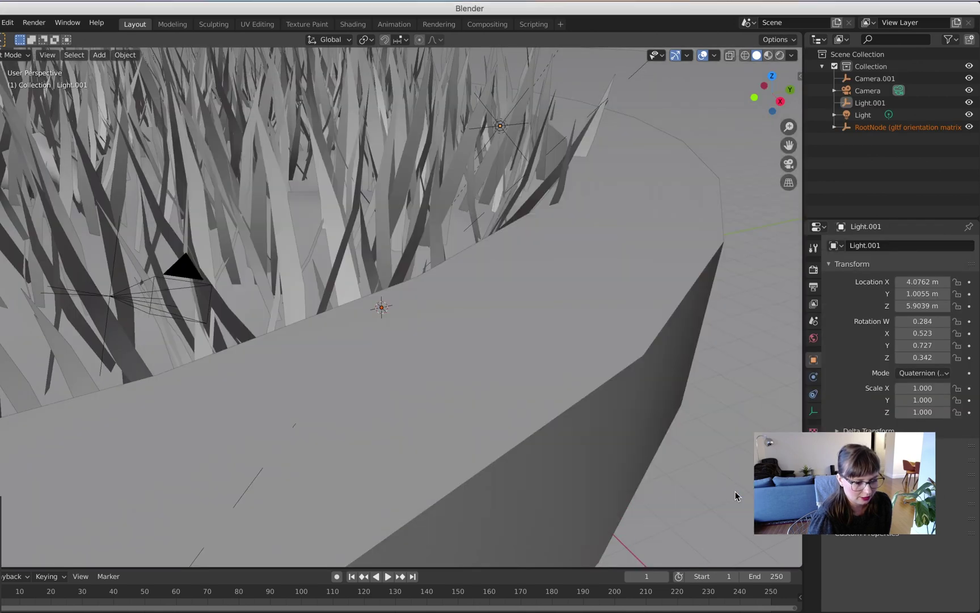
pyautogui.scroll(-10, 430, 376)
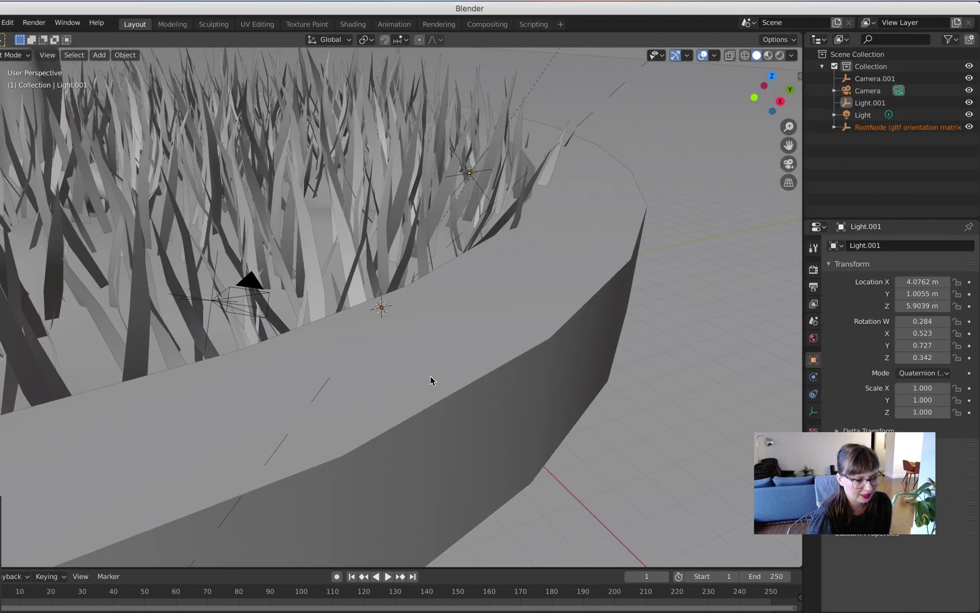
pyautogui.scroll(-5, 429, 375)
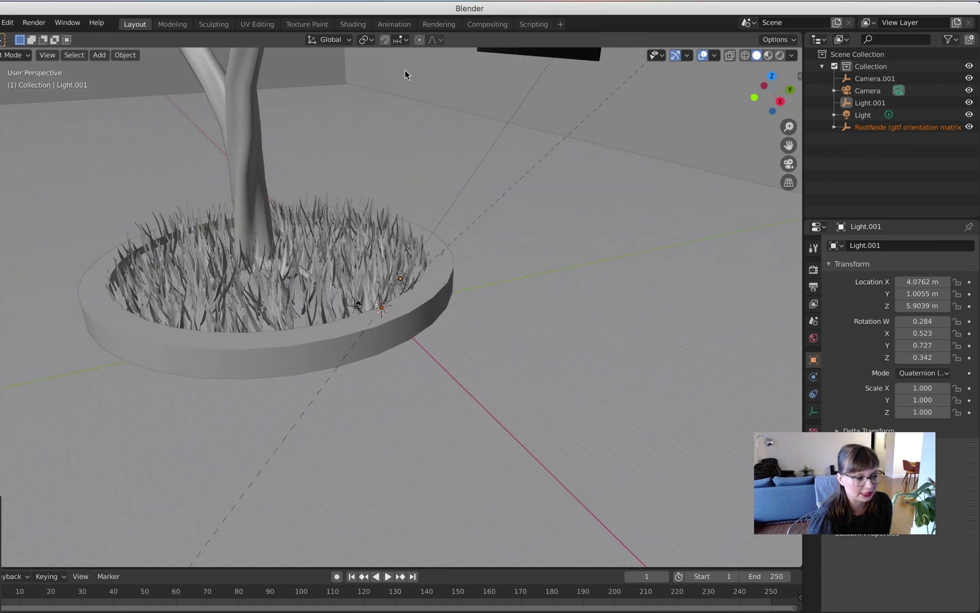
# Step: View the planter in the Shading workspace with its grass, soil and stone textures
pyautogui.click(357, 26)
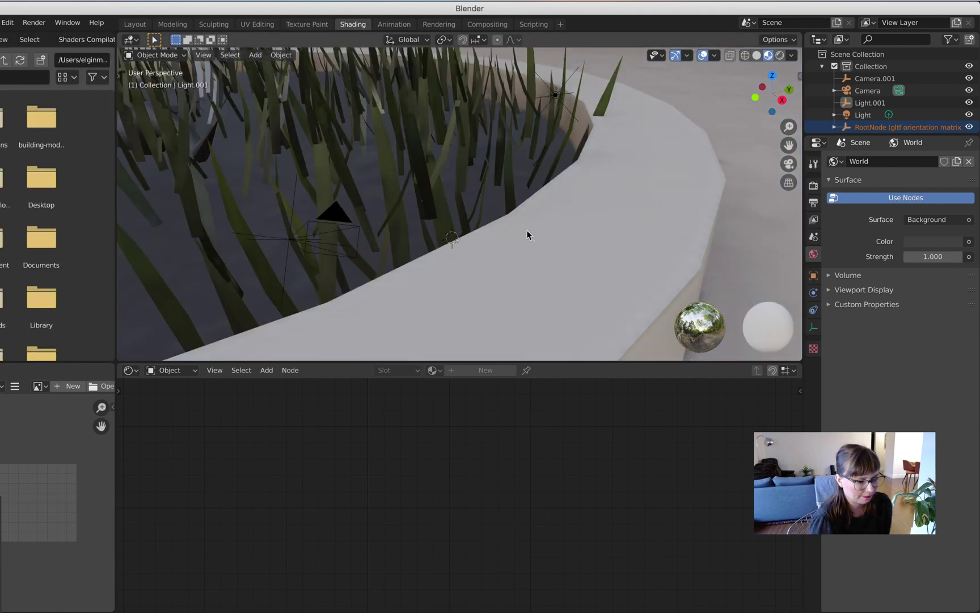
pyautogui.scroll(-8, 526, 230)
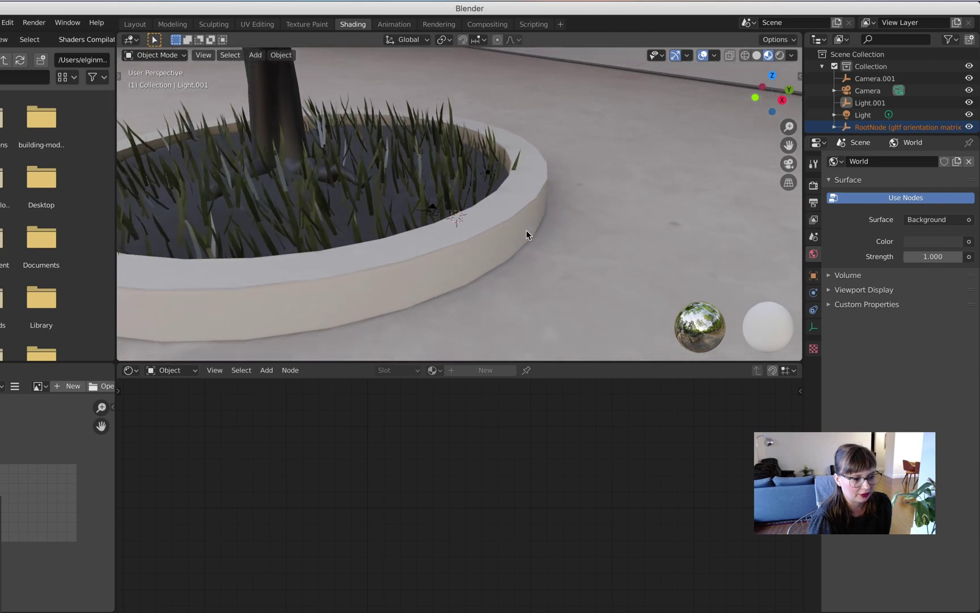
pyautogui.scroll(-5, 526, 230)
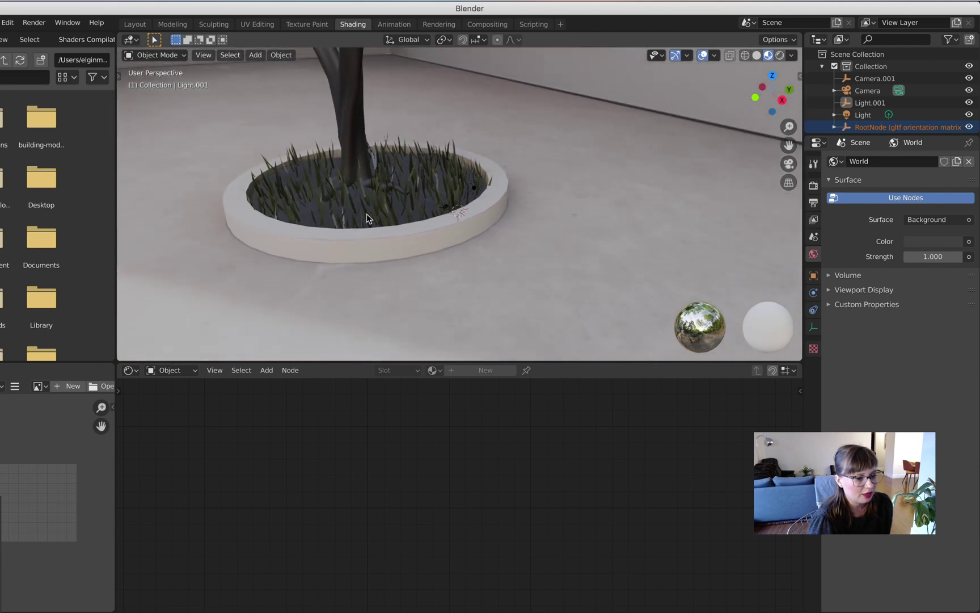
# Step: Export the scene to the Desktop in glTF Binary (.glb) format as building-small
pyautogui.click(1, 22)
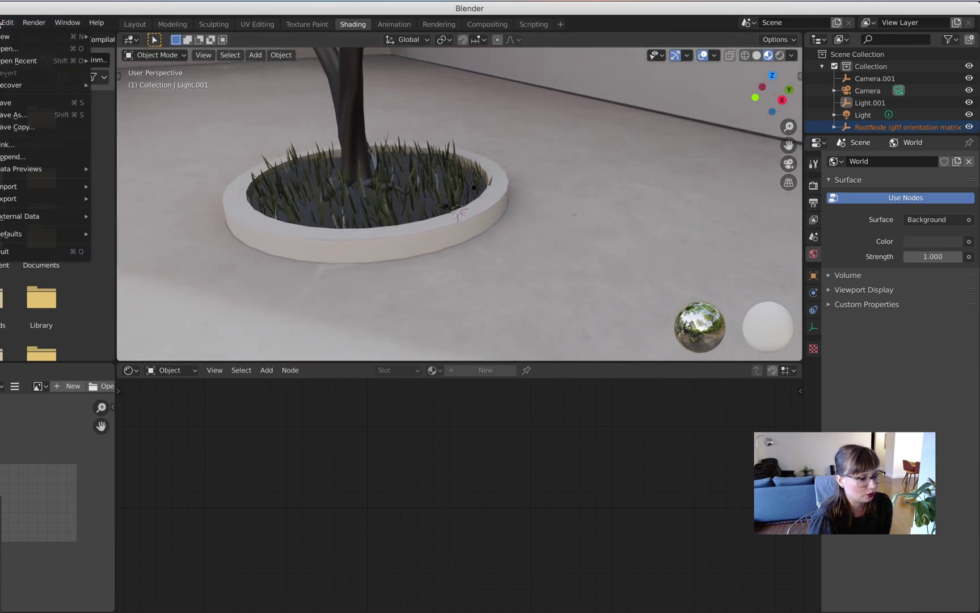
pyautogui.moveTo(36, 199)
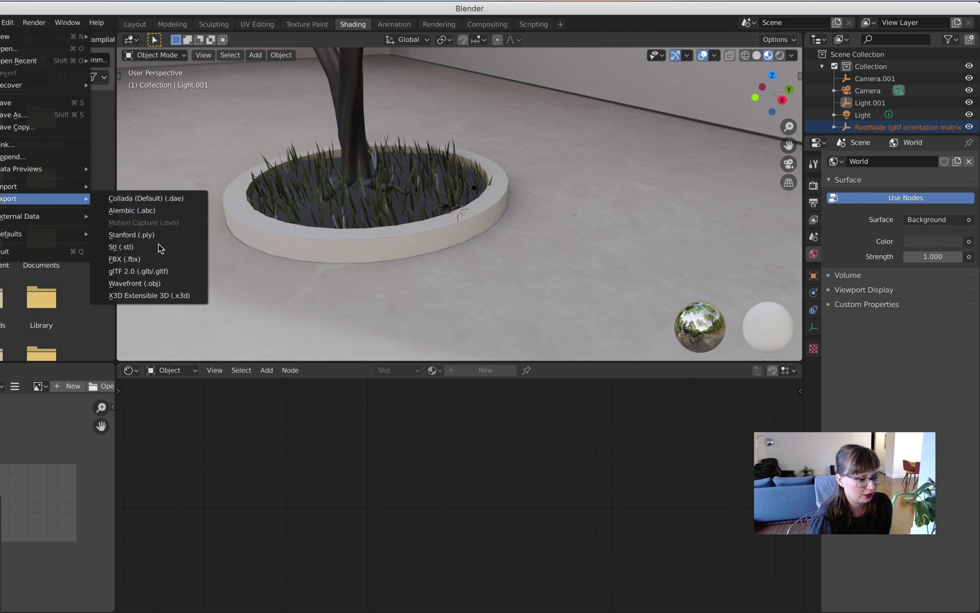
pyautogui.click(145, 271)
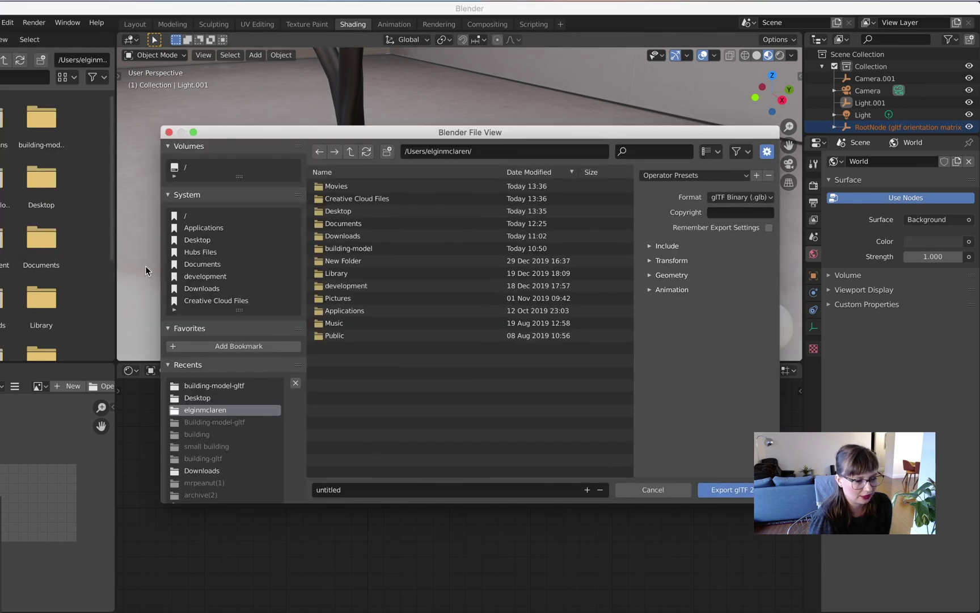
pyautogui.click(474, 211)
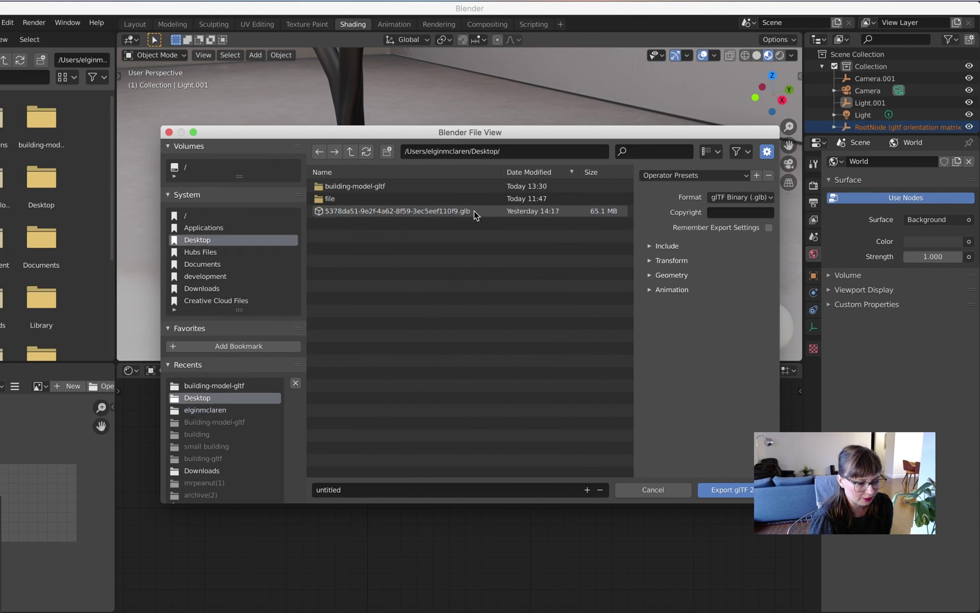
pyautogui.click(744, 197)
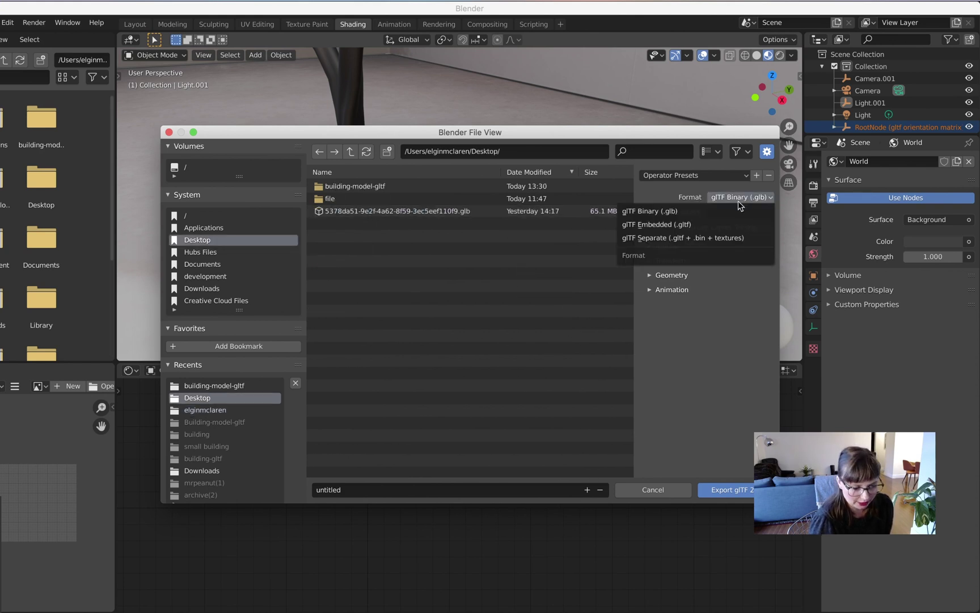
pyautogui.click(714, 212)
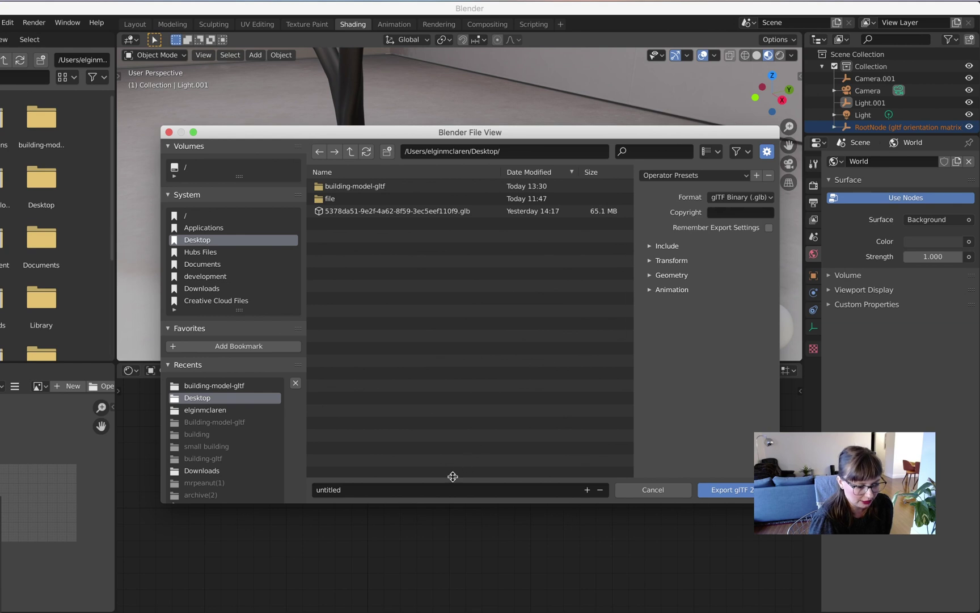
pyautogui.click(435, 492)
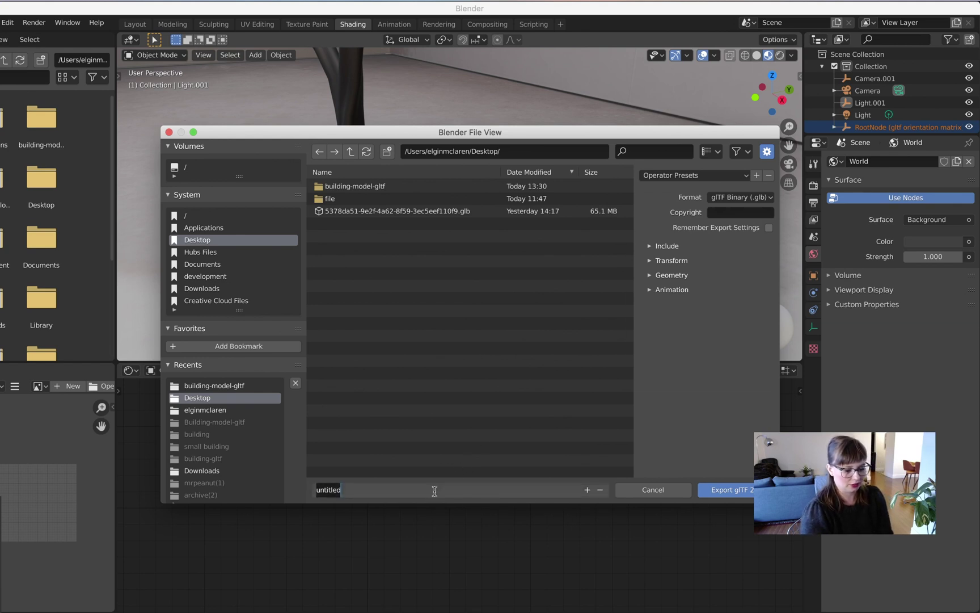
pyautogui.write('building-small')
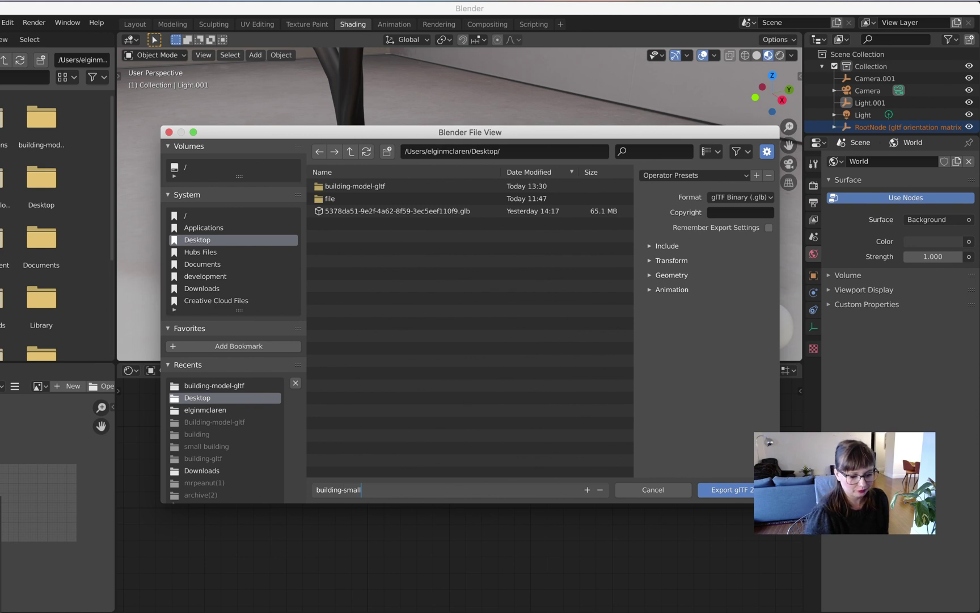
pyautogui.click(752, 493)
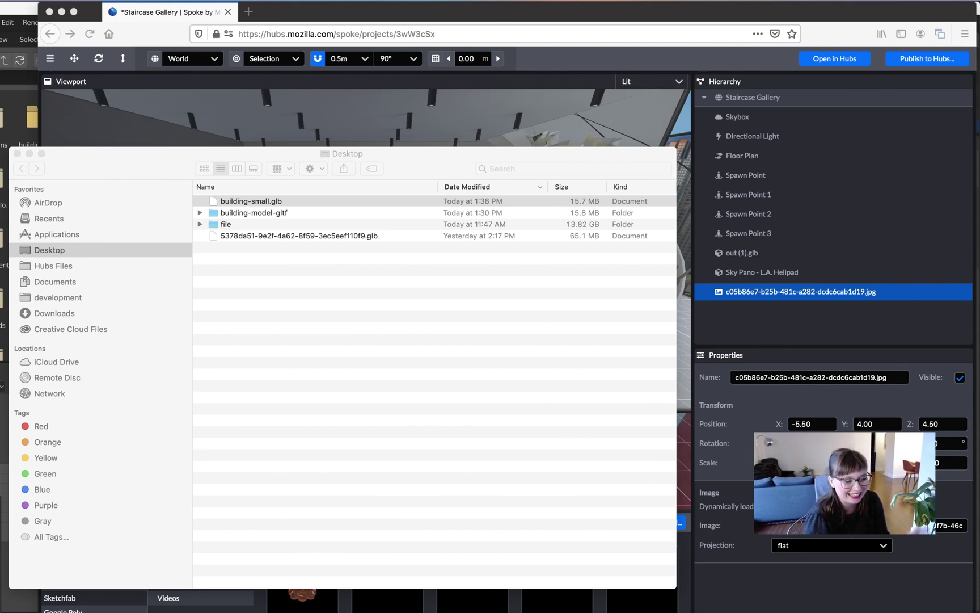
# Step: Check that building-small.glb on the Desktop is 15.7 MB, then bring Spoke back to the front
pyautogui.click(560, 204)
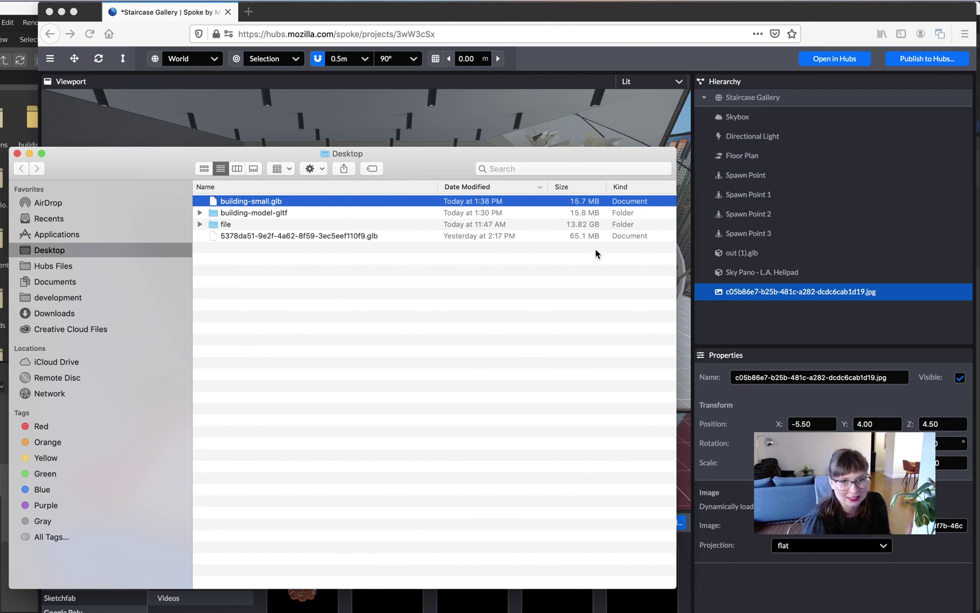
pyautogui.click(498, 18)
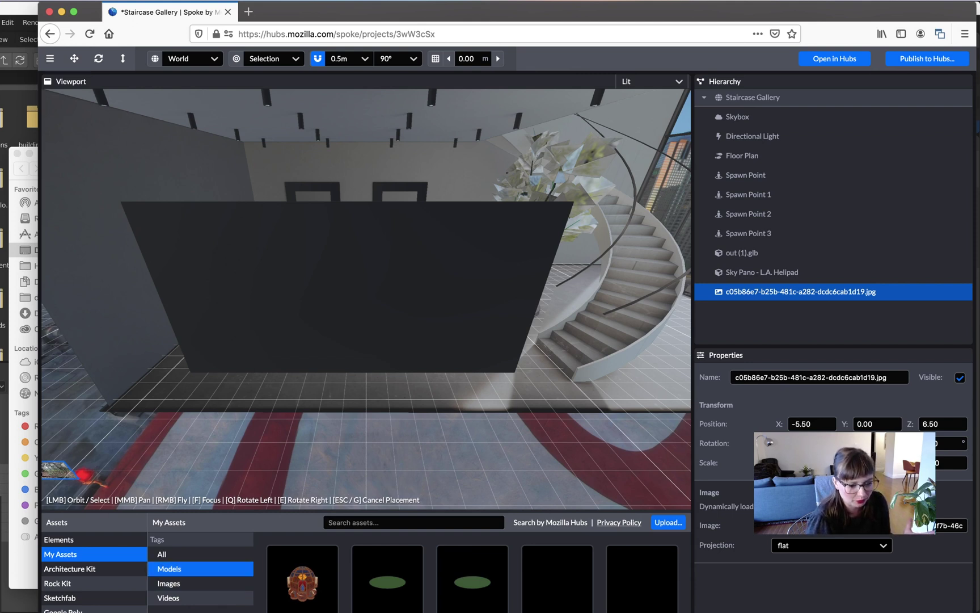
# Step: Focus the view on out (1).glb, then upload building-small.glb from the Desktop to My Assets
pyautogui.click(770, 259)
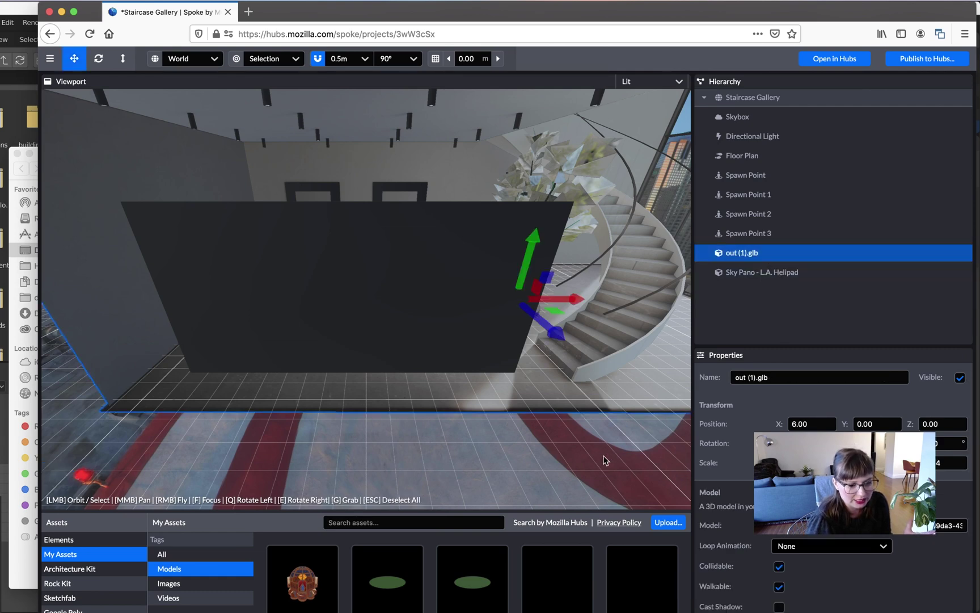
pyautogui.press('f')
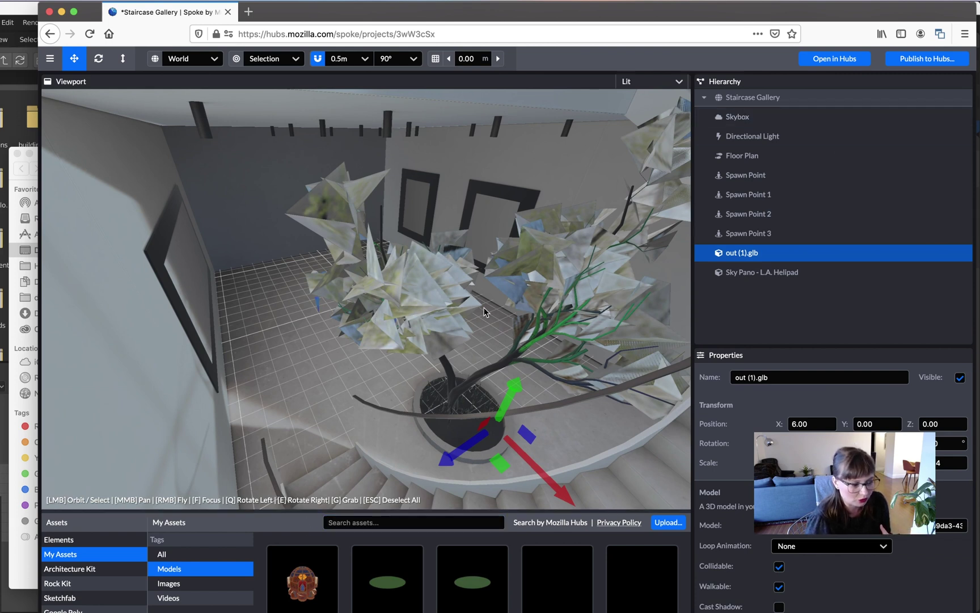
pyautogui.click(673, 524)
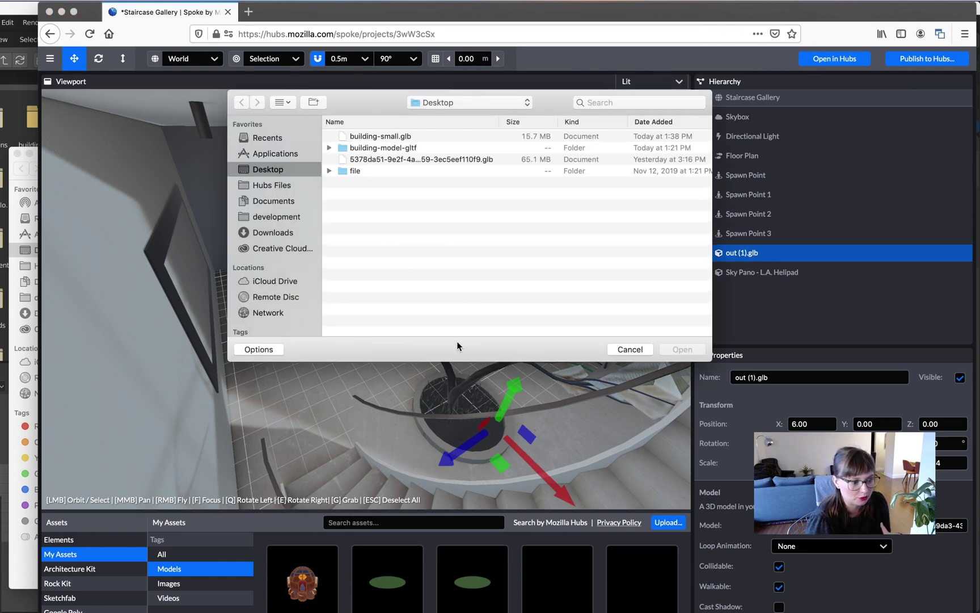
pyautogui.click(374, 136)
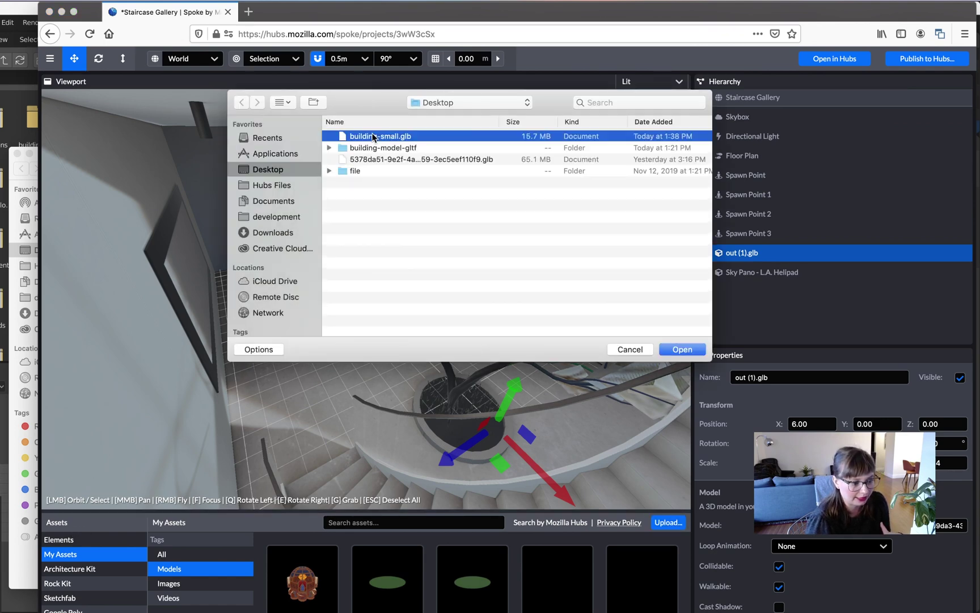
pyautogui.click(683, 350)
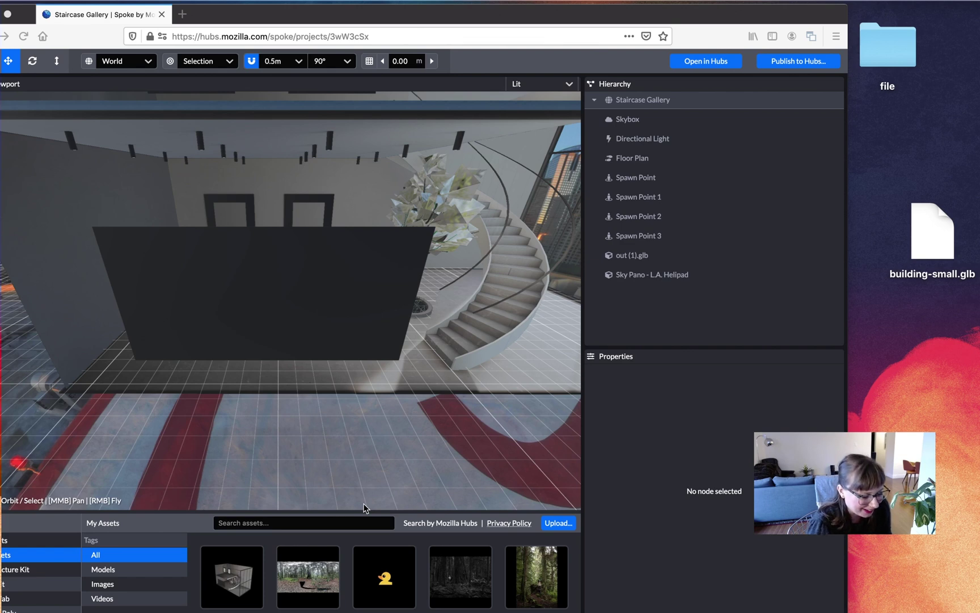
# Step: Copy the uploaded building-small asset's URL and paste it into out (1).glb's Model URL field
pyautogui.click(232, 582)
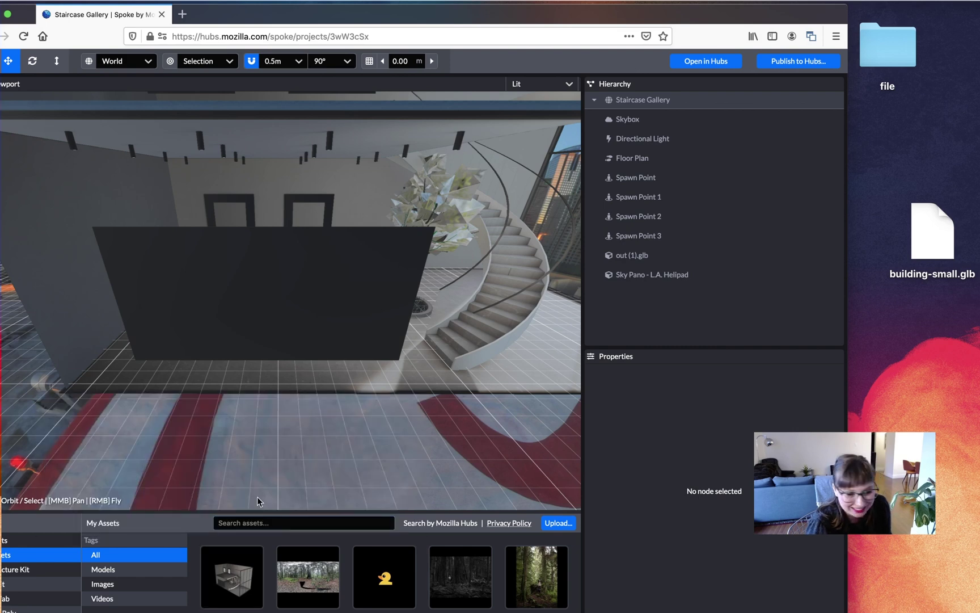
pyautogui.rightClick(248, 551)
pyautogui.click(267, 506)
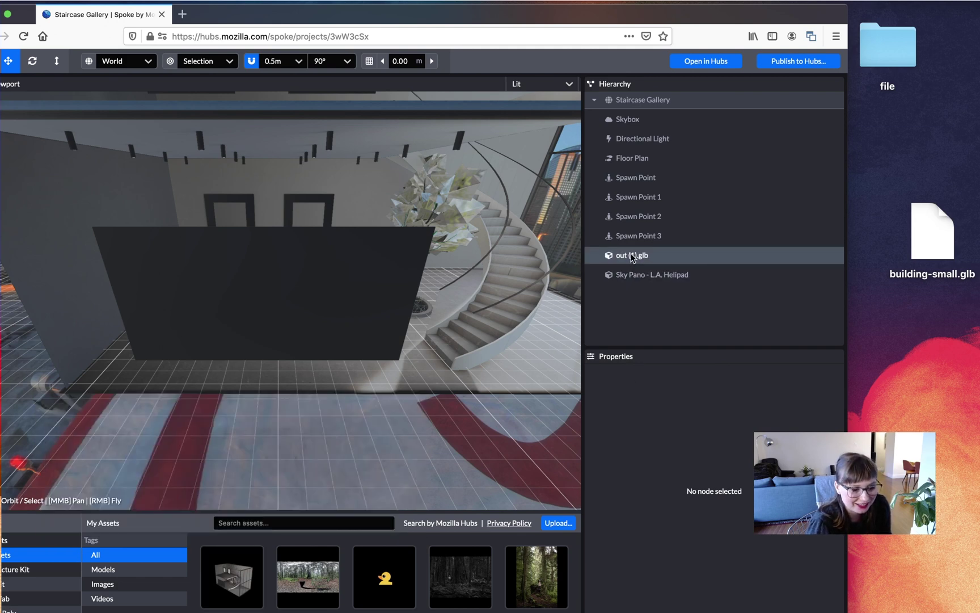
pyautogui.click(632, 257)
pyautogui.click(732, 526)
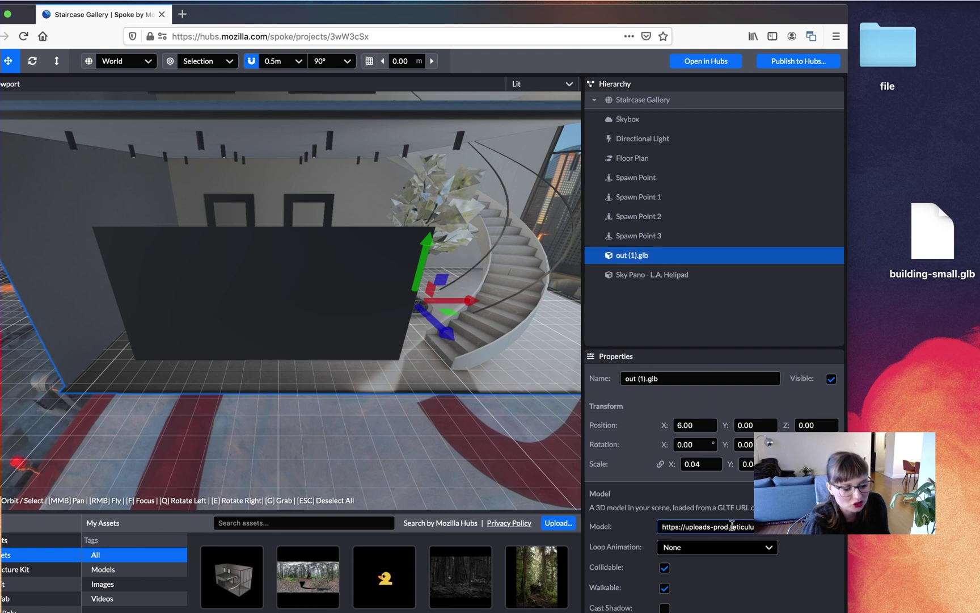
pyautogui.press('super+a')
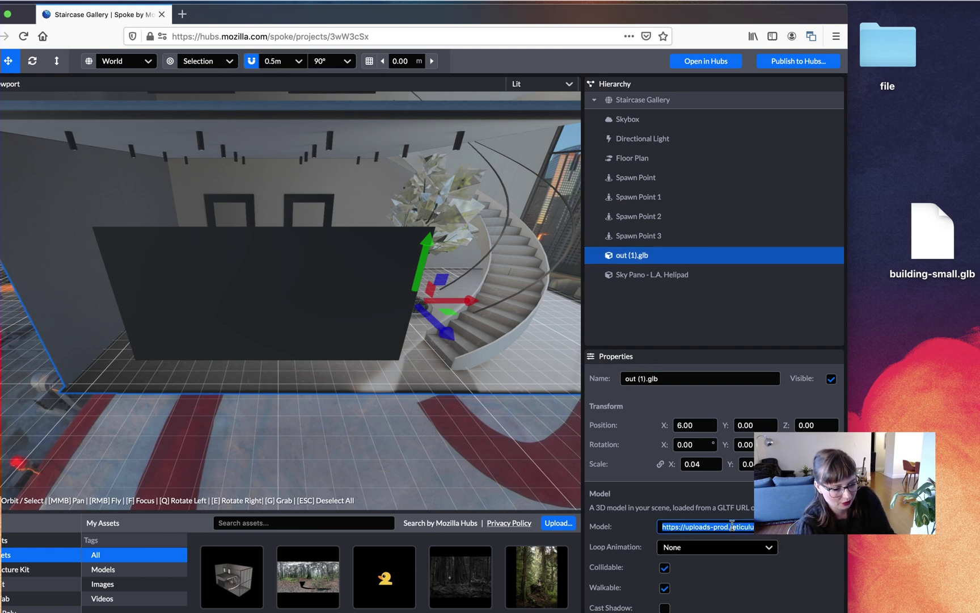
pyautogui.press('super+v')
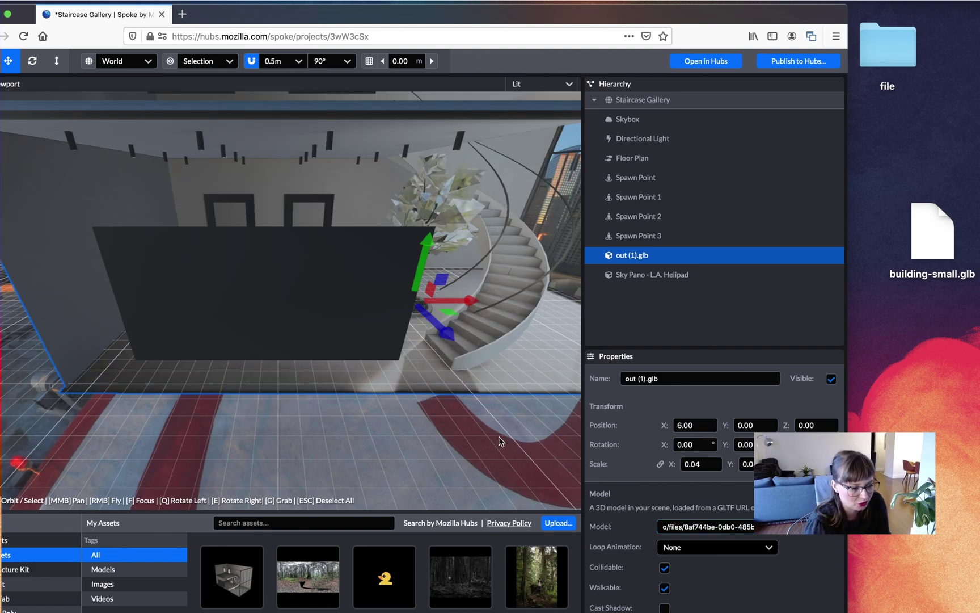
# Step: Orbit the view to inspect the tree planter beside the staircase from above
pyautogui.moveTo(501, 441); pyautogui.dragTo(329, 429)
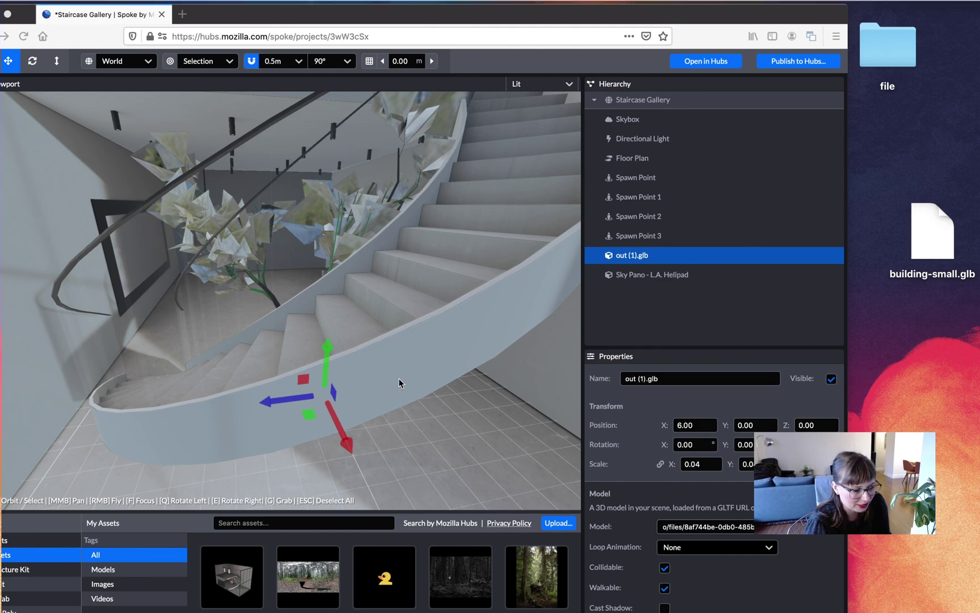
pyautogui.click(447, 381)
pyautogui.moveTo(425, 404); pyautogui.dragTo(477, 419)
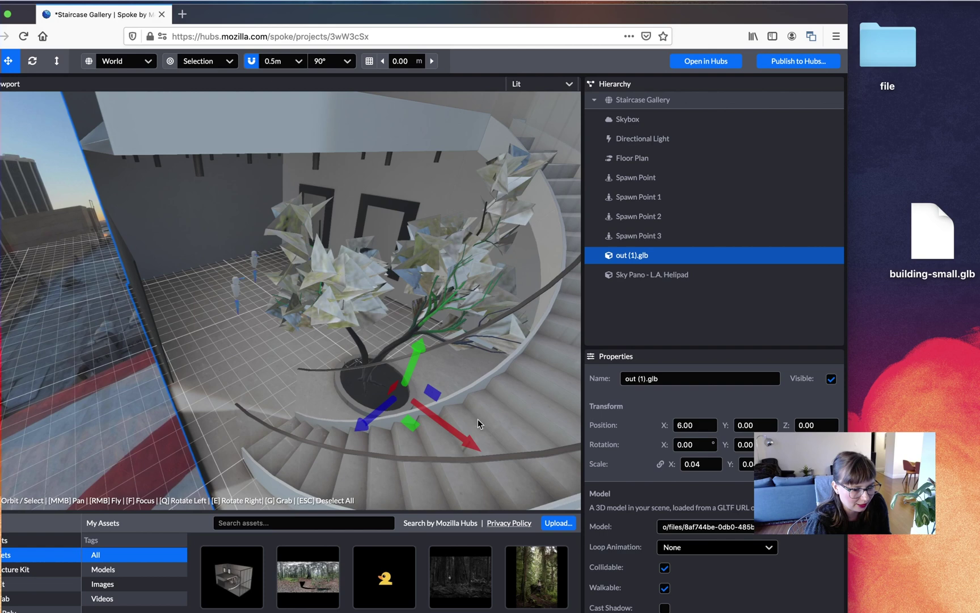
# Step: Save and publish the Staircase Gallery to Hubs, dismiss the microphone prompt, and view the scene
pyautogui.click(805, 62)
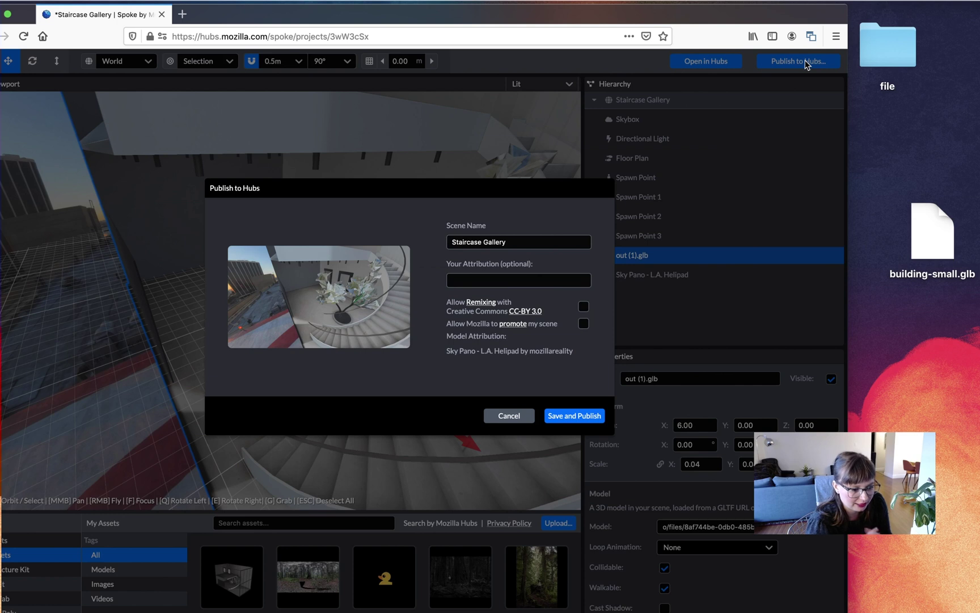
pyautogui.click(572, 417)
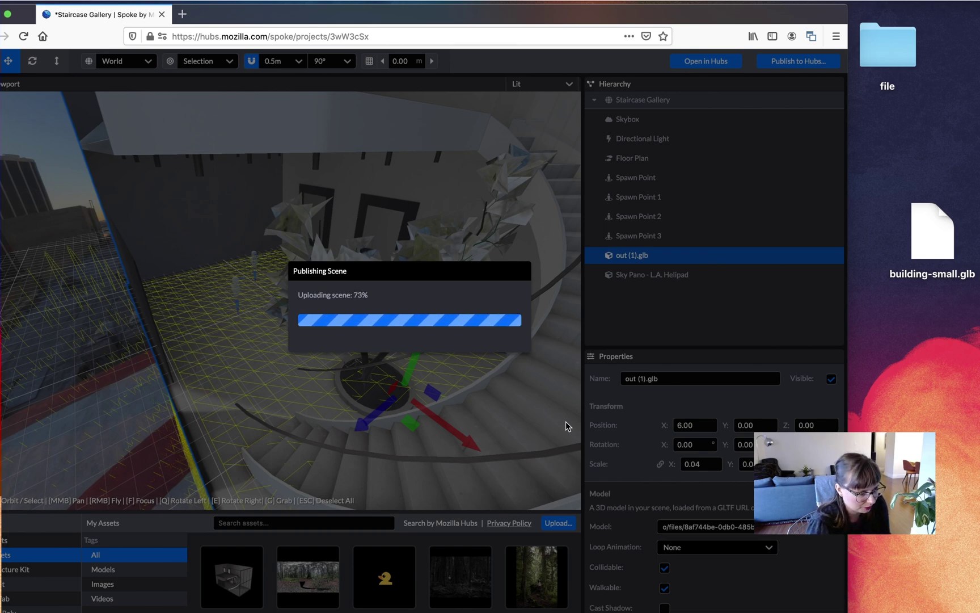
pyautogui.click(560, 211)
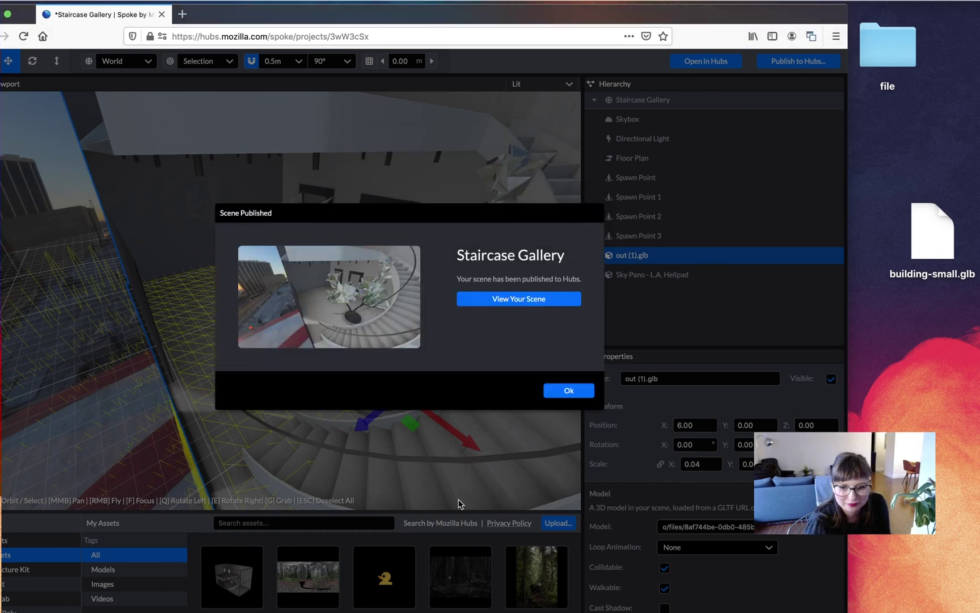
pyautogui.click(520, 301)
# Step: Create a room with the scene and enter it, accepting the name, avatar and audio settings
pyautogui.click(413, 343)
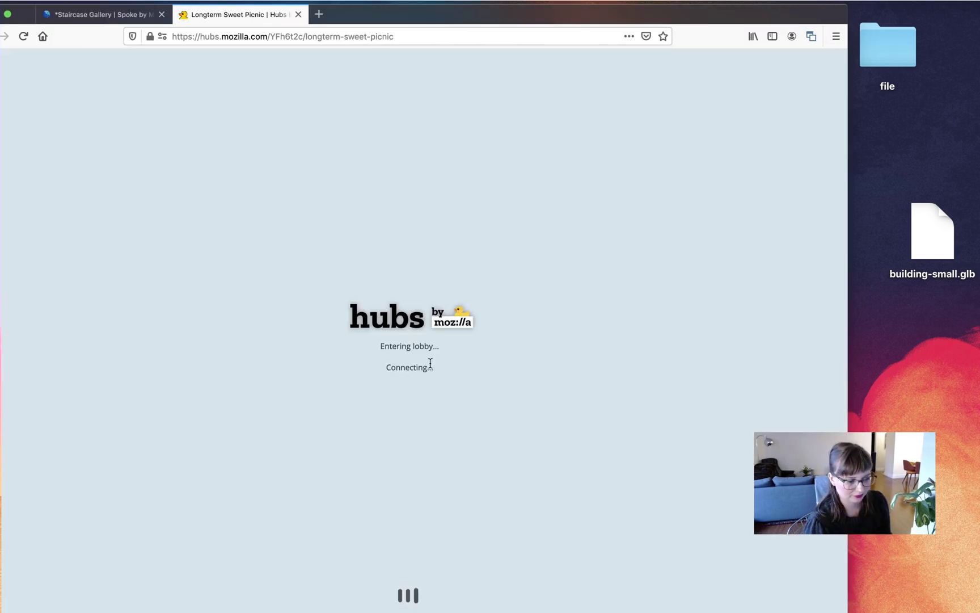
pyautogui.click(410, 589)
pyautogui.click(411, 534)
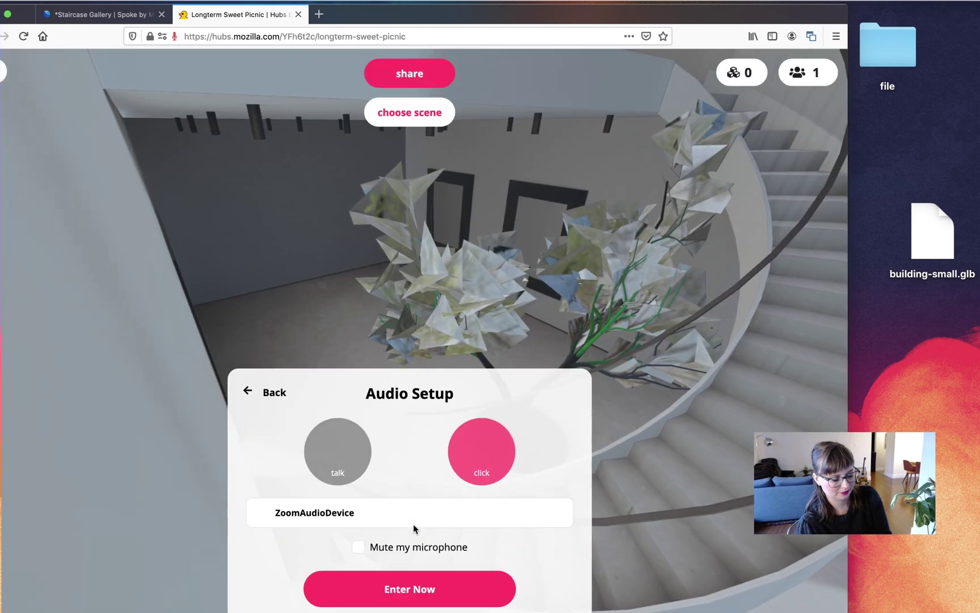
pyautogui.click(421, 590)
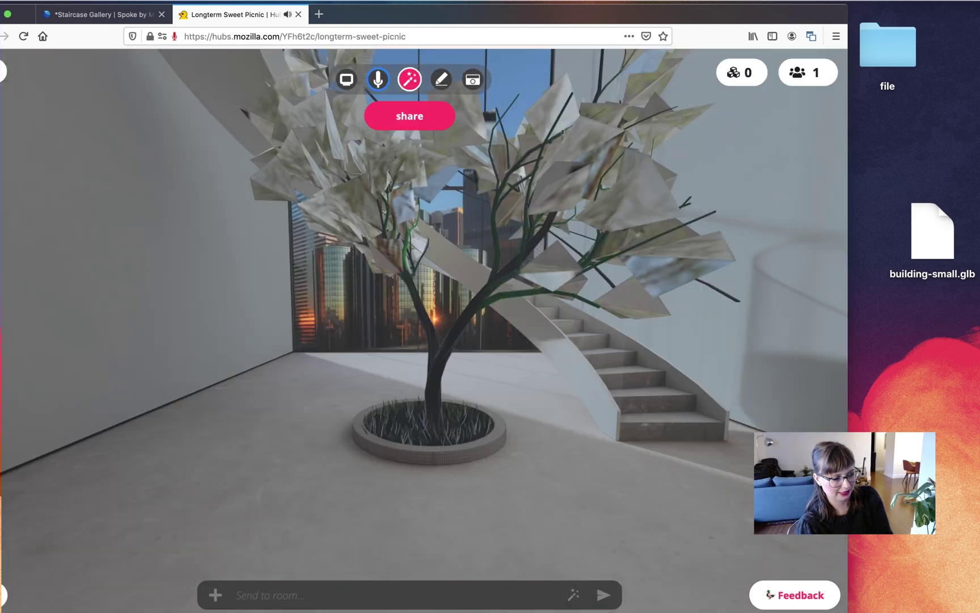
# Step: Look between the framed wall and the tree, then walk forward toward the window
pyautogui.press('Left')
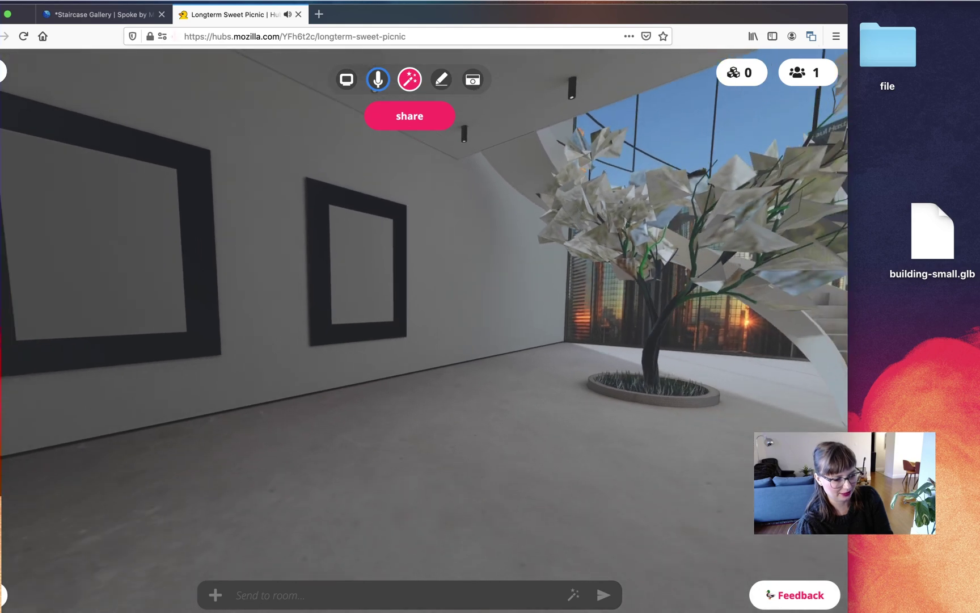
pyautogui.press('Left')
pyautogui.press('Right')
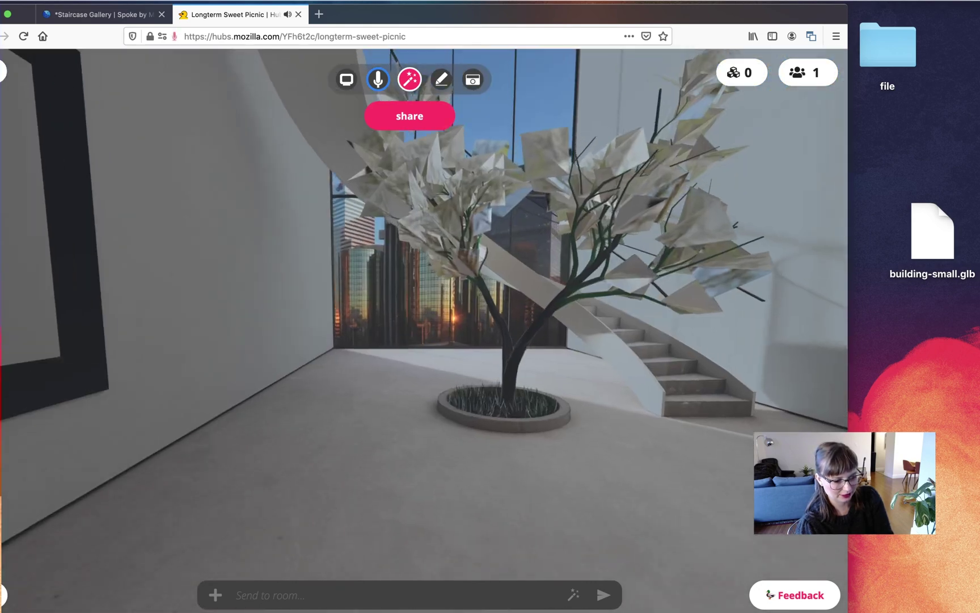
pyautogui.press('Left')
pyautogui.press('Right')
pyautogui.press('Up')
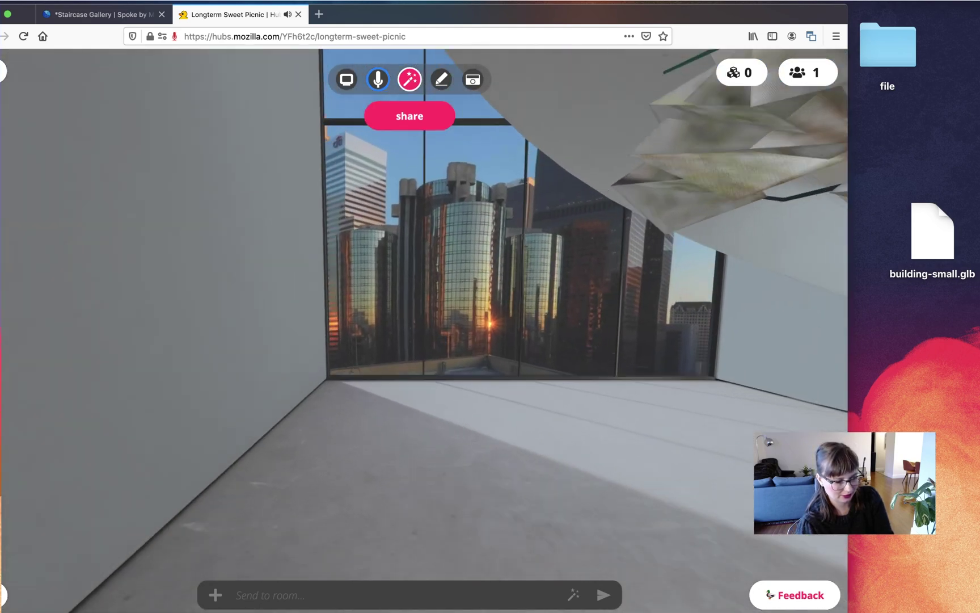
pyautogui.press('Up')
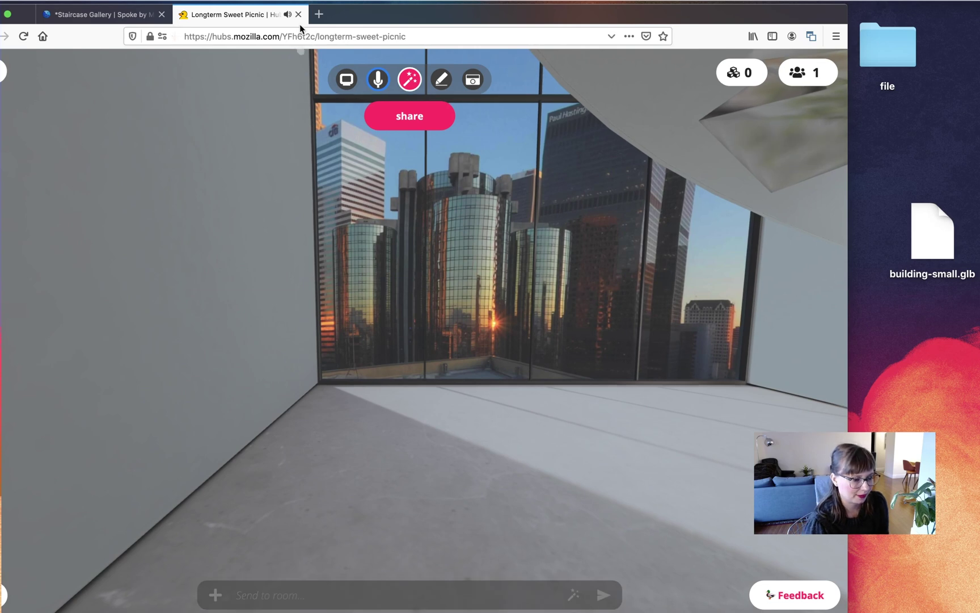